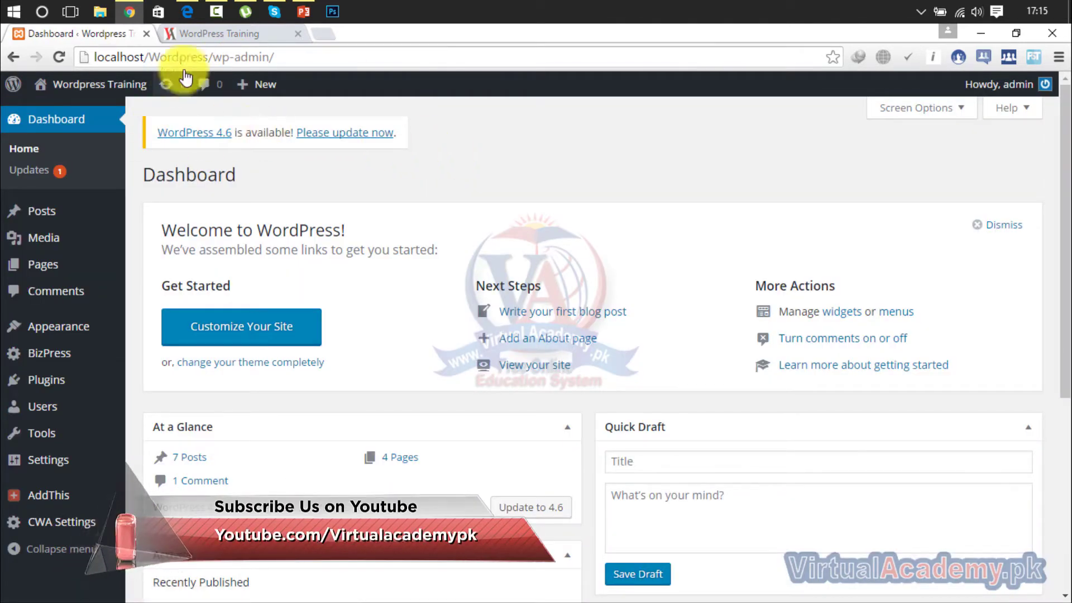
Step: Try to open the login page by changing the page address to localhost/Wordpress/wp-login
{"action": "left_click", "coordinate": [285, 60]}
{"action": "left_click", "coordinate": [285, 60]}
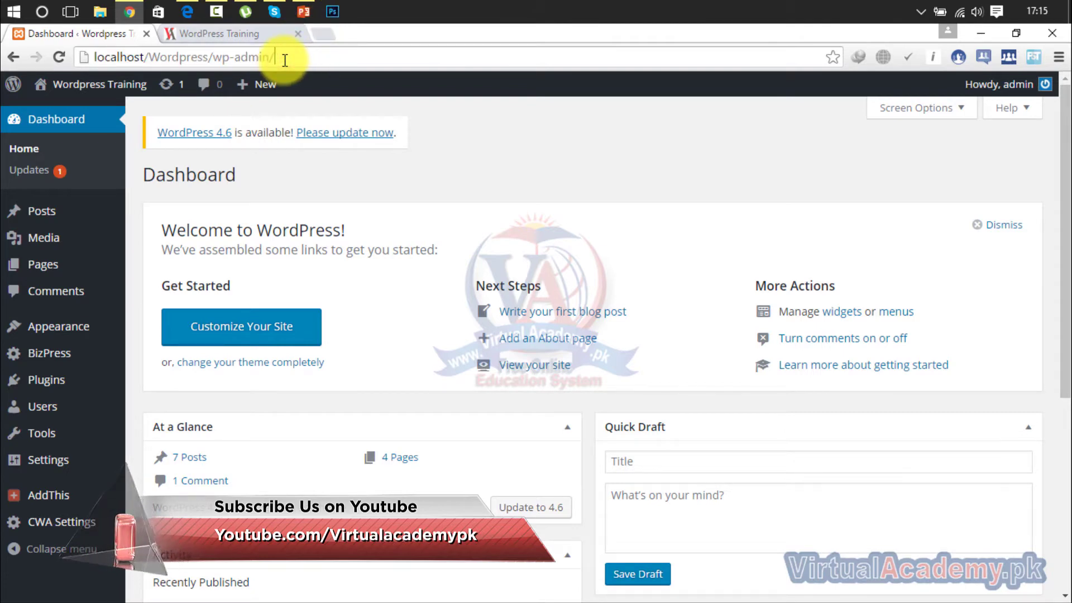
{"action": "key", "text": "BackSpace"}
{"action": "key", "text": "BackSpace"}
{"action": "key", "text": "BackSpace"}
{"action": "key", "text": "BackSpace"}
{"action": "key", "text": "BackSpace"}
{"action": "key", "text": "BackSpace"}
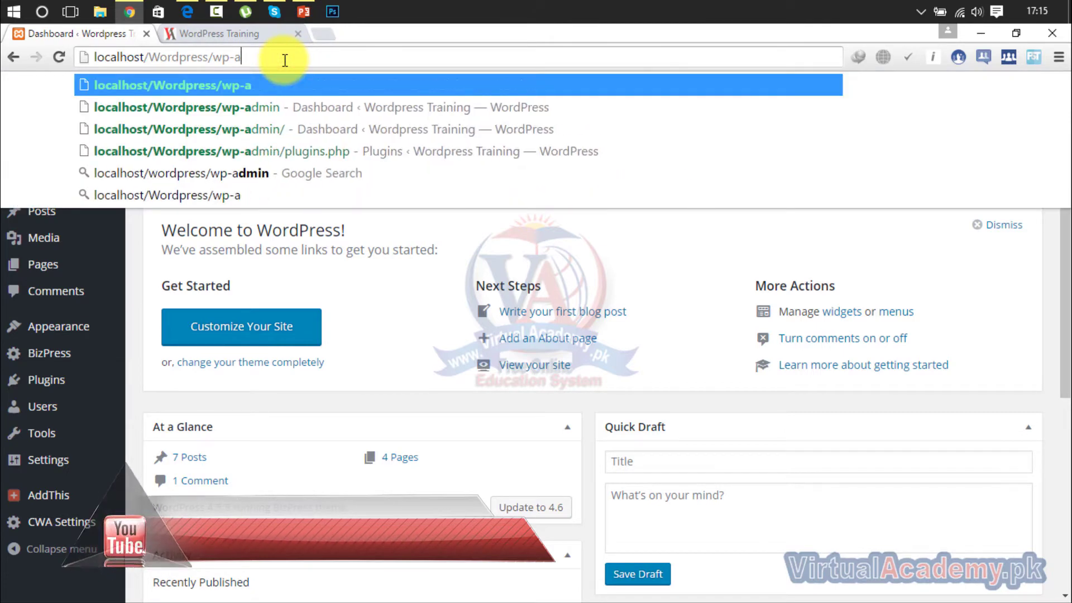
{"action": "type", "text": "login"}
{"action": "key", "text": "Return"}
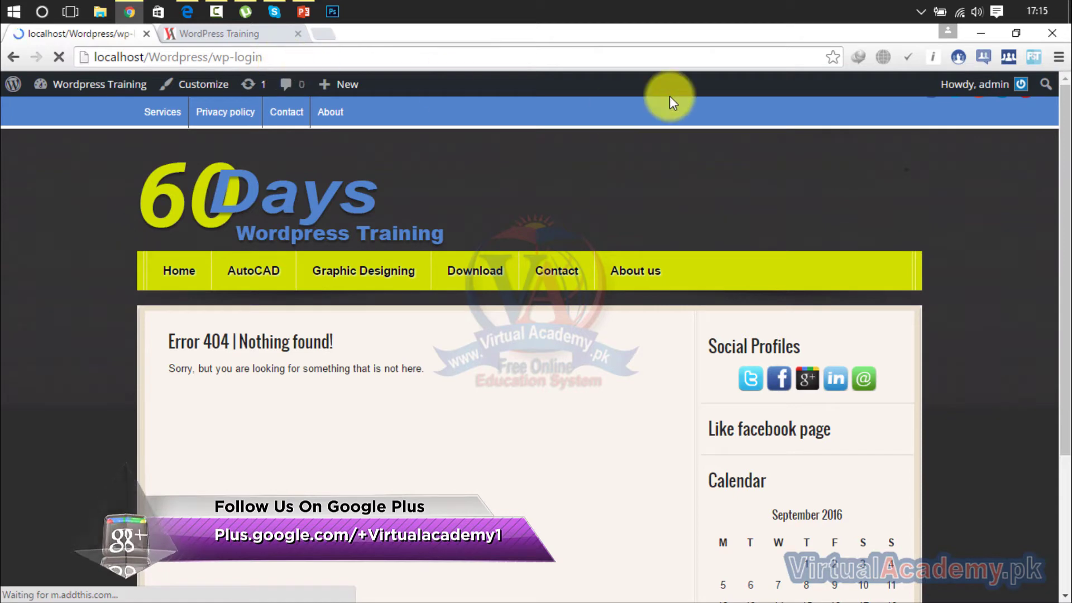
Step: Restart the browser and load the WordPress login page at localhost/Wordpress/wp-login.php
{"action": "left_click", "coordinate": [1056, 35]}
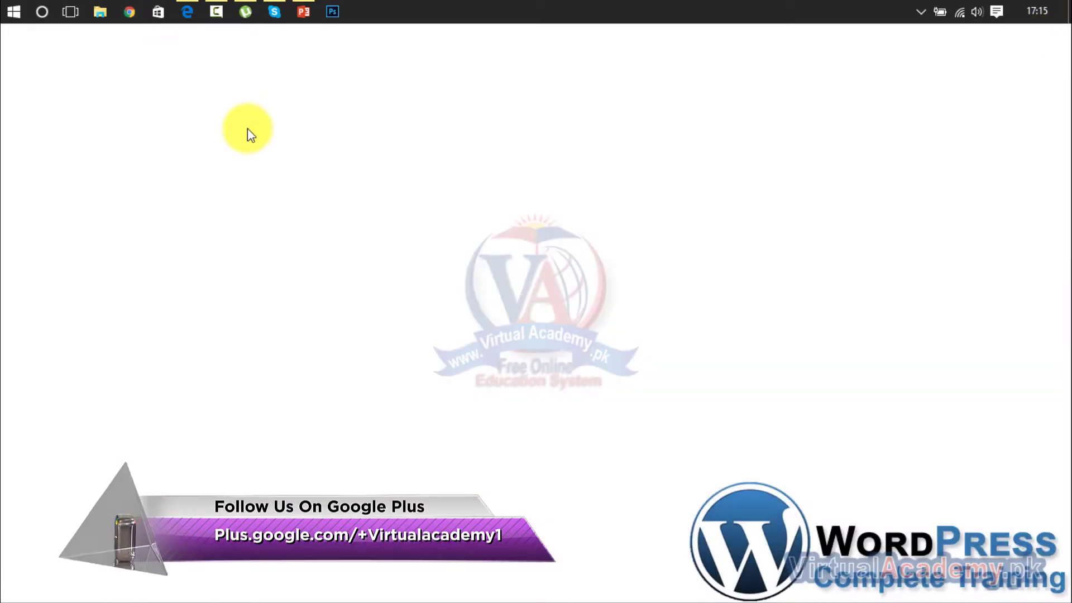
{"action": "left_click", "coordinate": [130, 12]}
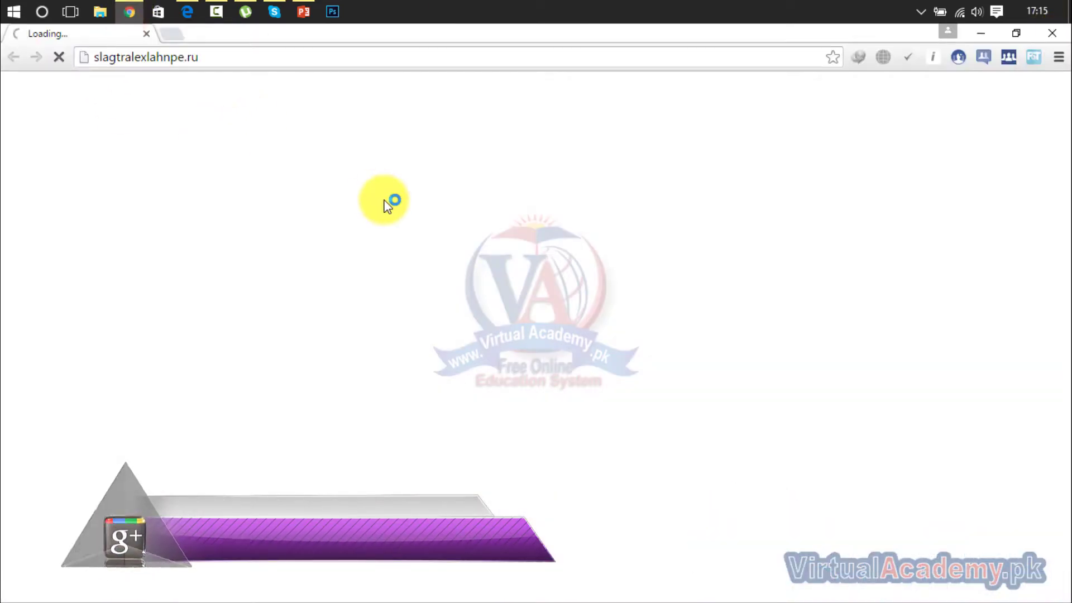
{"action": "left_click", "coordinate": [308, 59]}
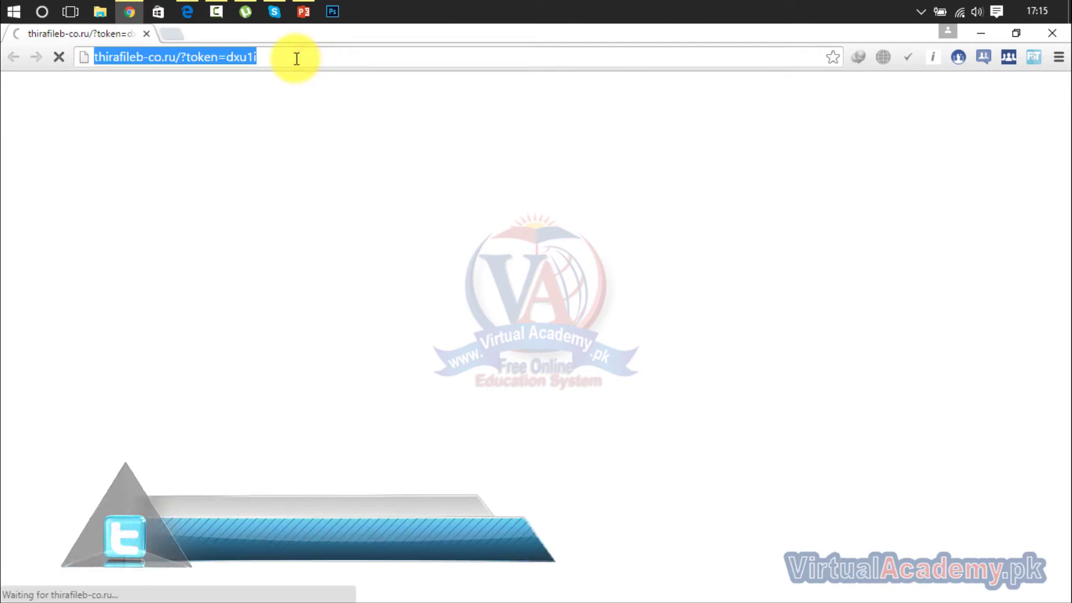
{"action": "type", "text": "wp"}
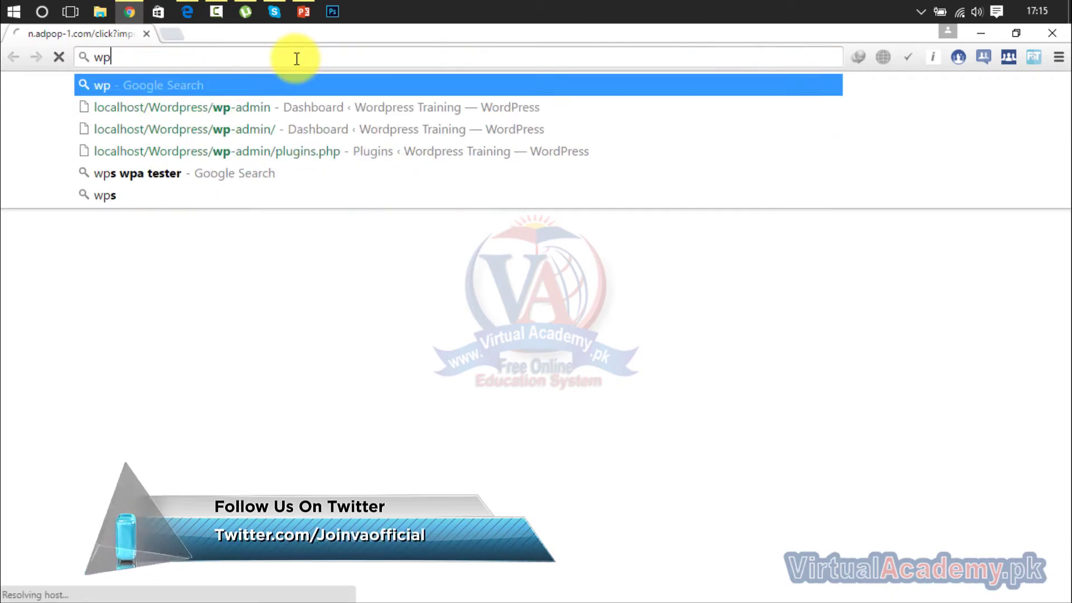
{"action": "key", "text": "BackSpace"}
{"action": "key", "text": "BackSpace"}
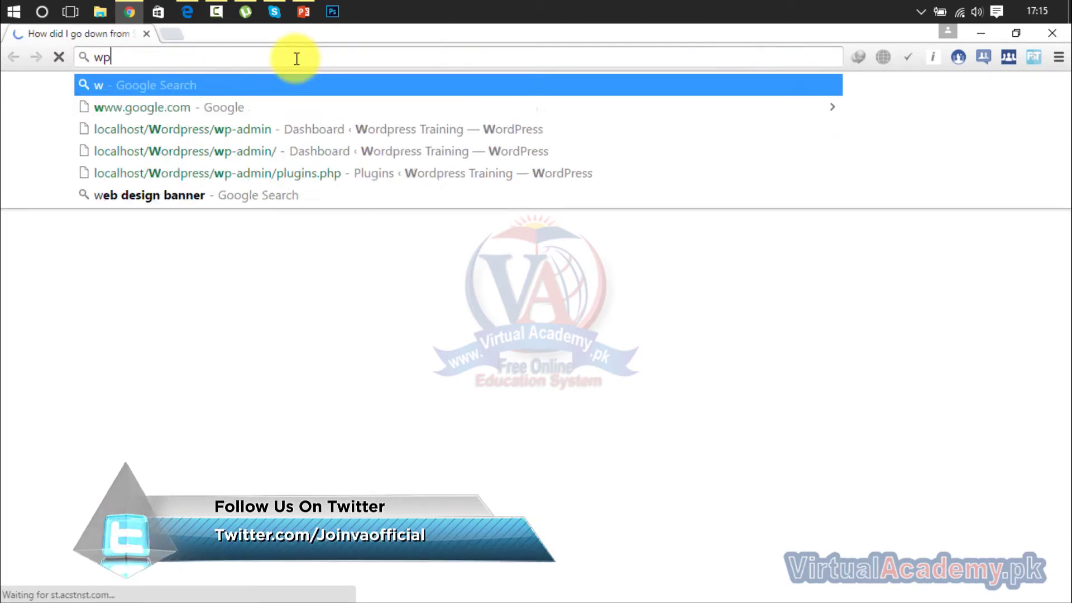
{"action": "type", "text": "localhost/Wordpress/"}
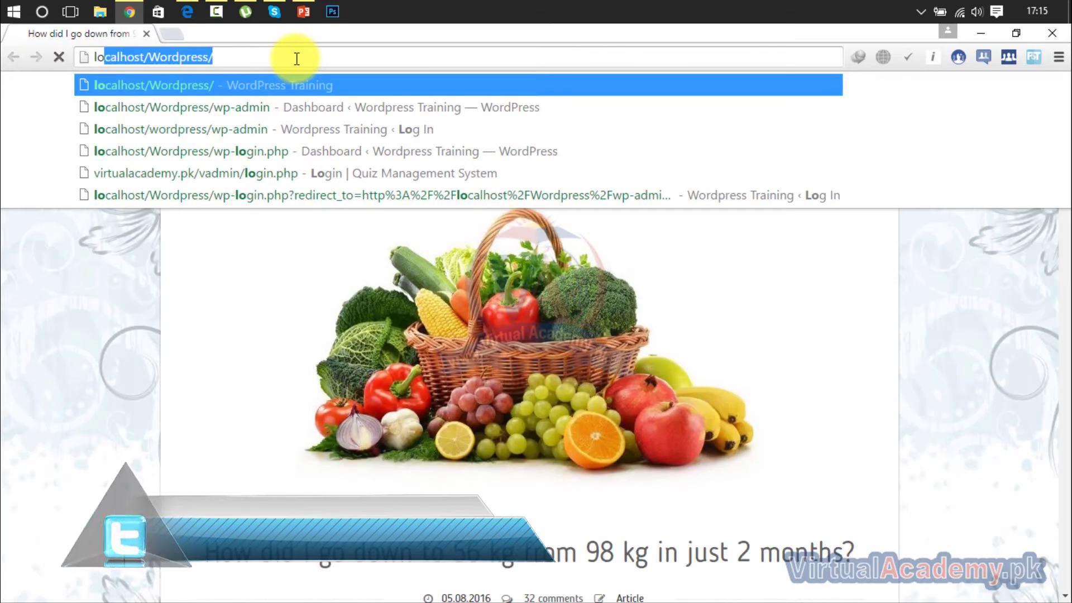
{"action": "key", "text": "Down"}
{"action": "key", "text": "Down"}
{"action": "key", "text": "Down"}
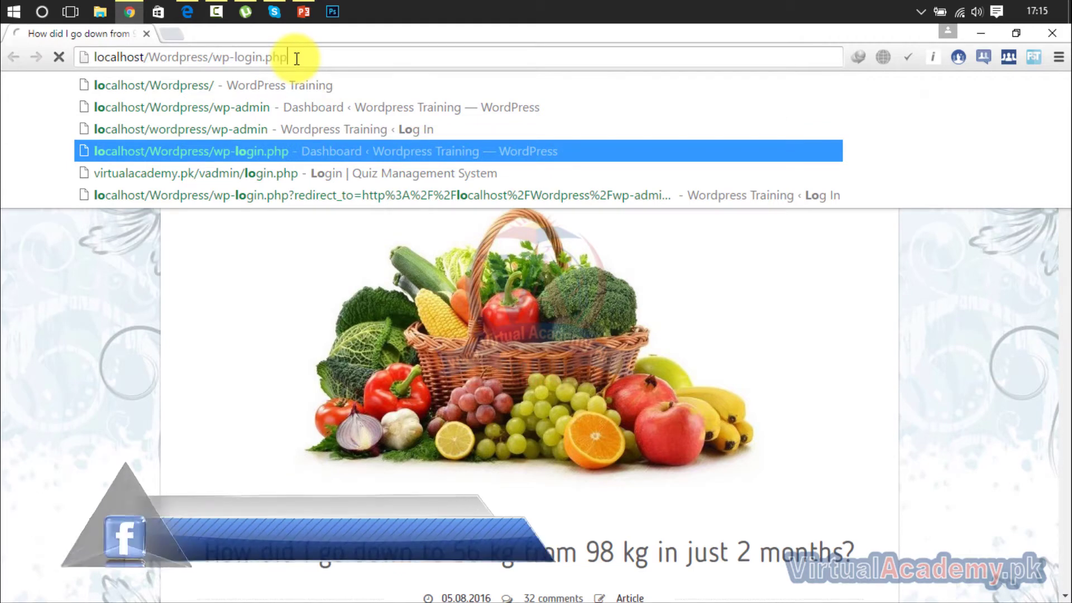
{"action": "key", "text": "Return"}
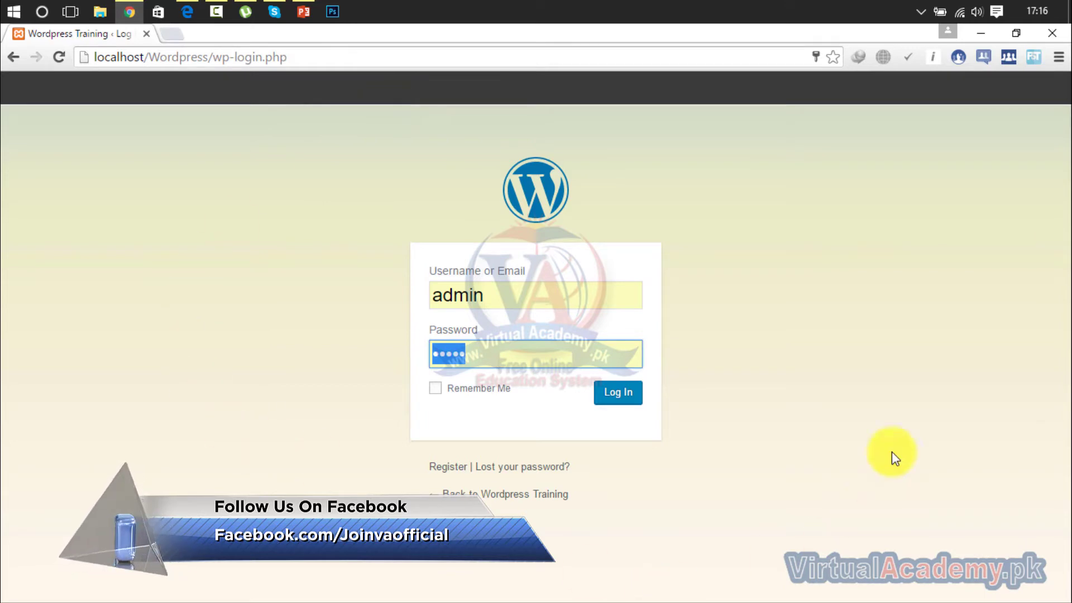
Step: Log in with the prefilled credentials to the dashboard at localhost/Wordpress/wp-admin and open the live site in a new tab
{"action": "left_click", "coordinate": [610, 390]}
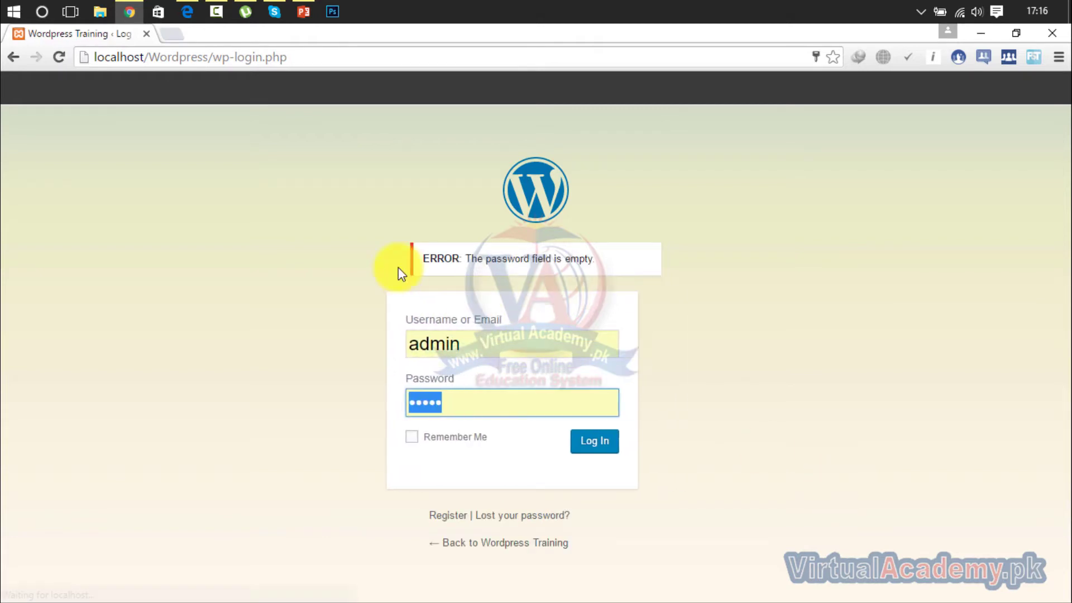
{"action": "left_click", "coordinate": [311, 50]}
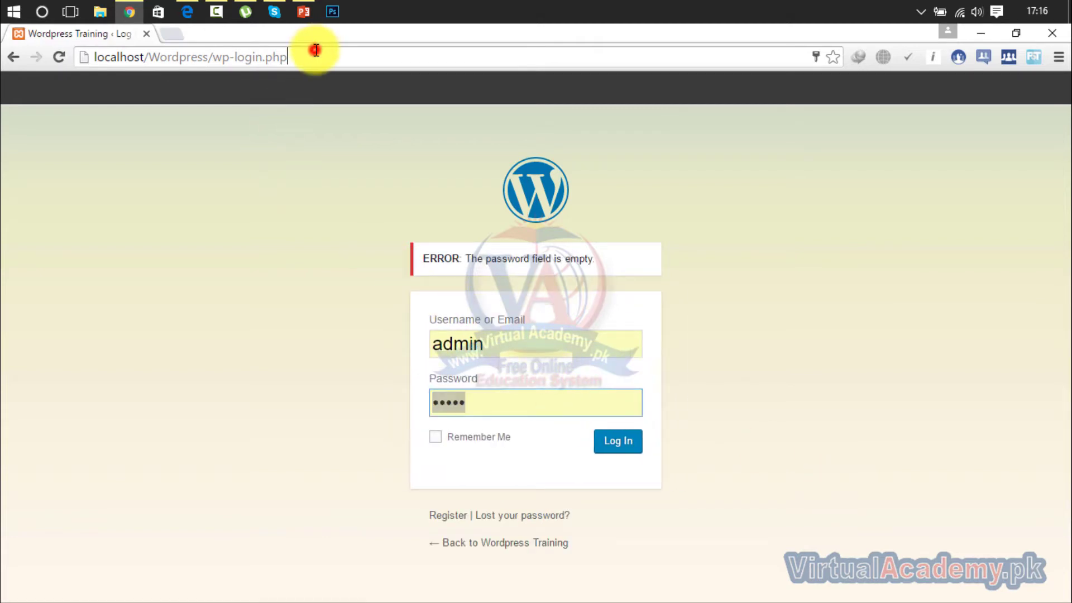
{"action": "left_click_drag", "start_coordinate": [311, 54], "coordinate": [235, 57]}
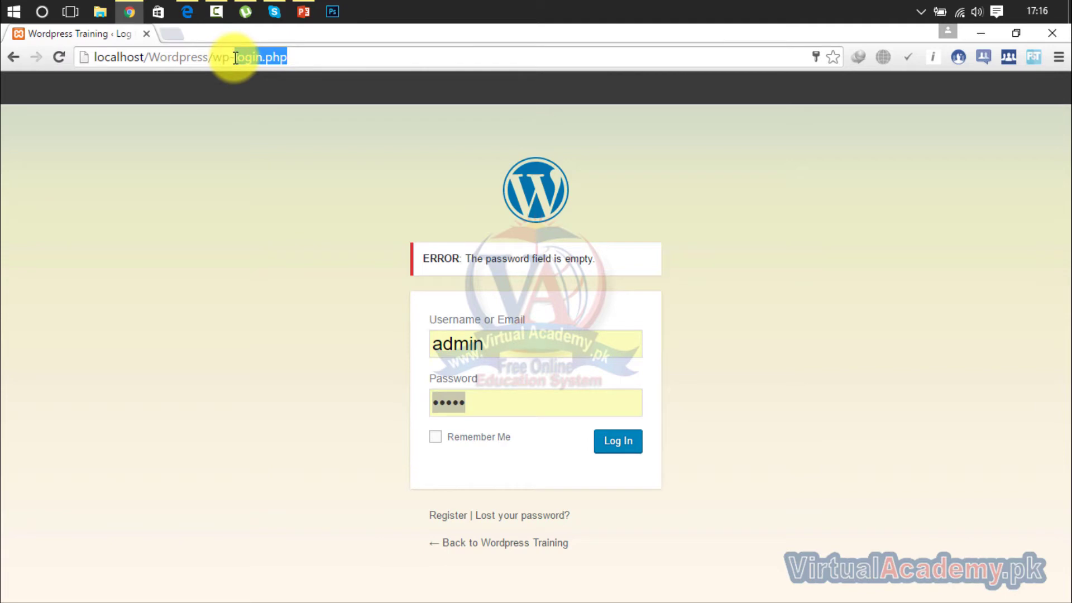
{"action": "type", "text": "admin"}
{"action": "key", "text": "Return"}
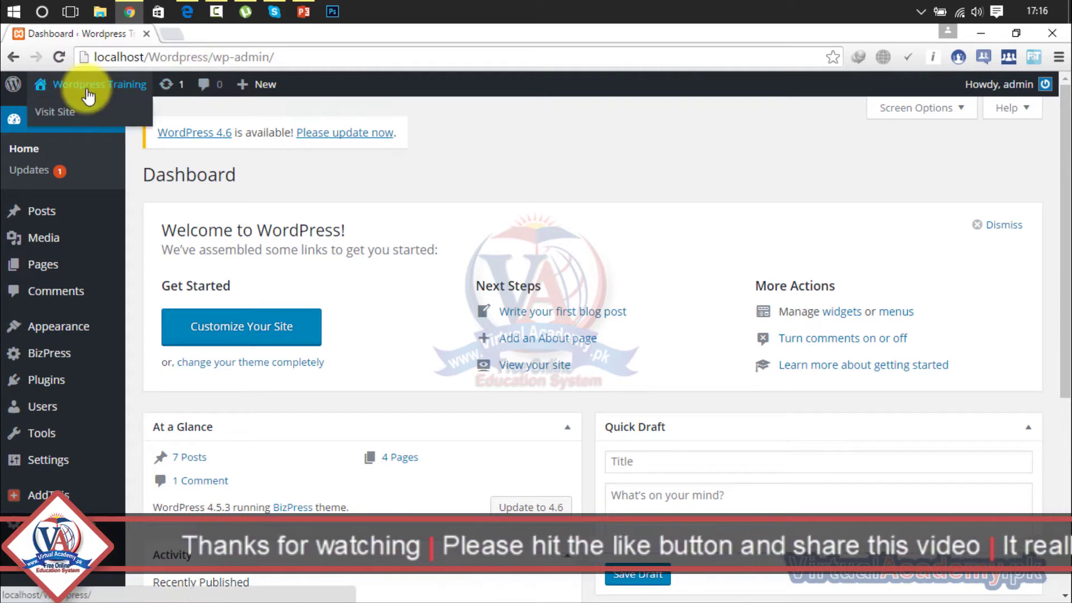
{"action": "right_click", "coordinate": [72, 111]}
{"action": "left_click", "coordinate": [88, 115]}
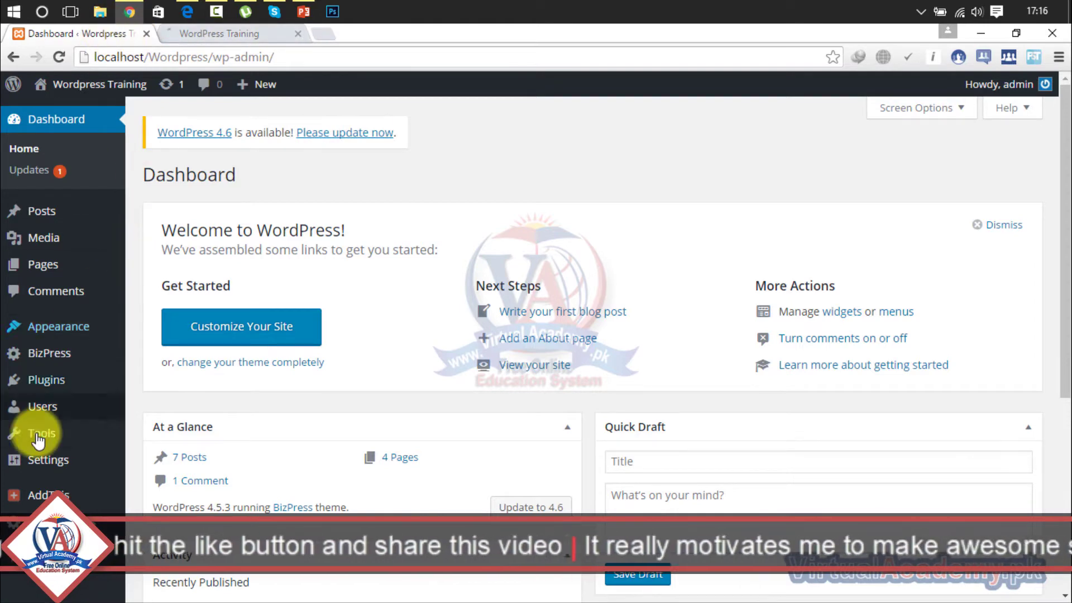
Step: Open the wordpress.org website in another new tab
{"action": "left_click", "coordinate": [320, 33]}
{"action": "type", "text": "wor"}
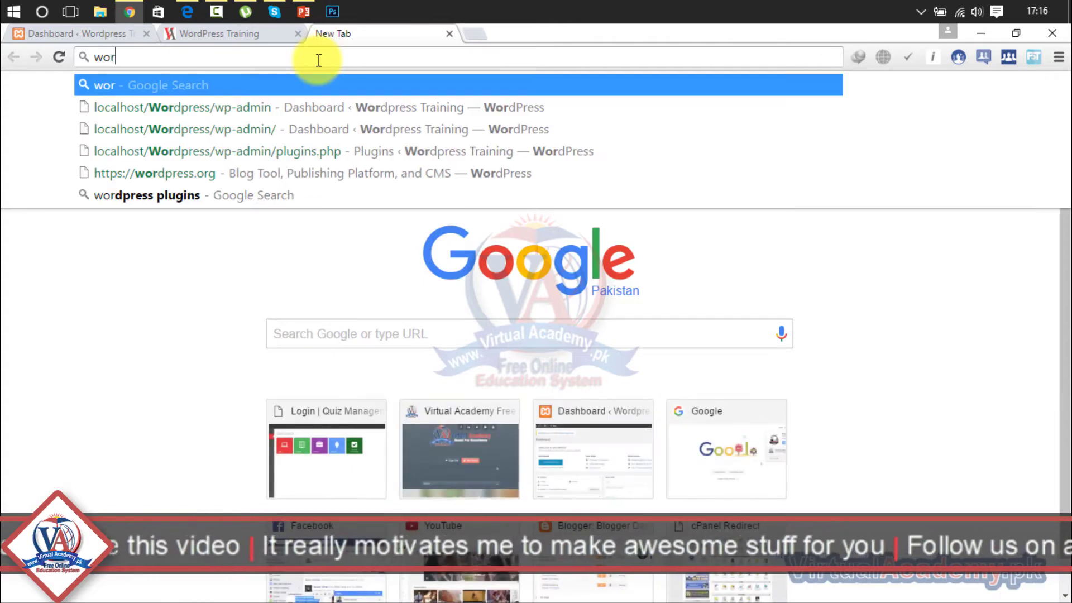
{"action": "type", "text": "dpress"}
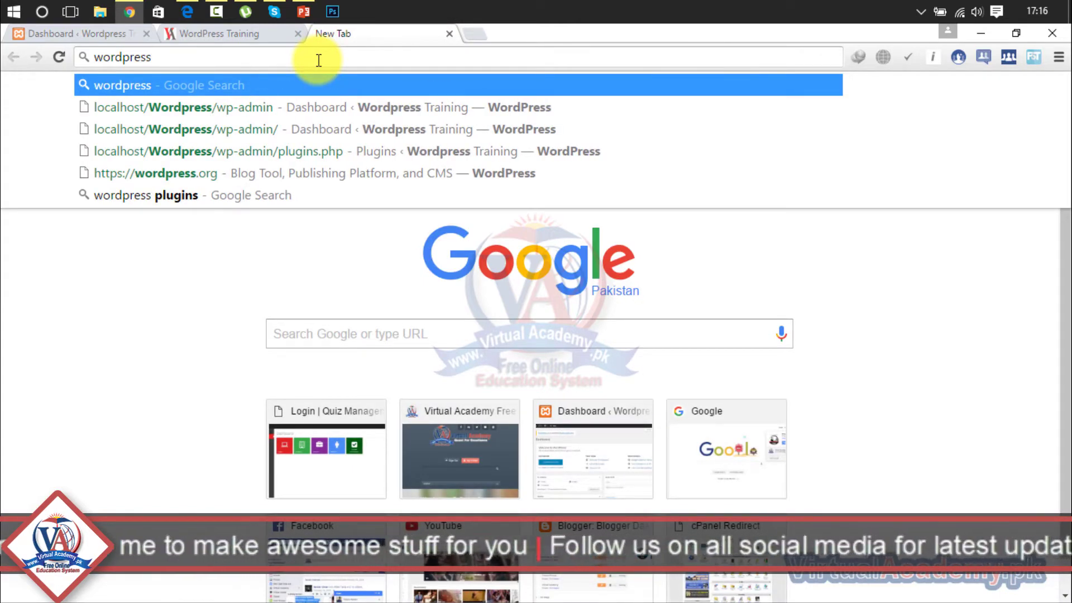
{"action": "key", "text": "Down"}
{"action": "key", "text": "Down"}
{"action": "key", "text": "Down"}
{"action": "key", "text": "Down"}
{"action": "key", "text": "Return"}
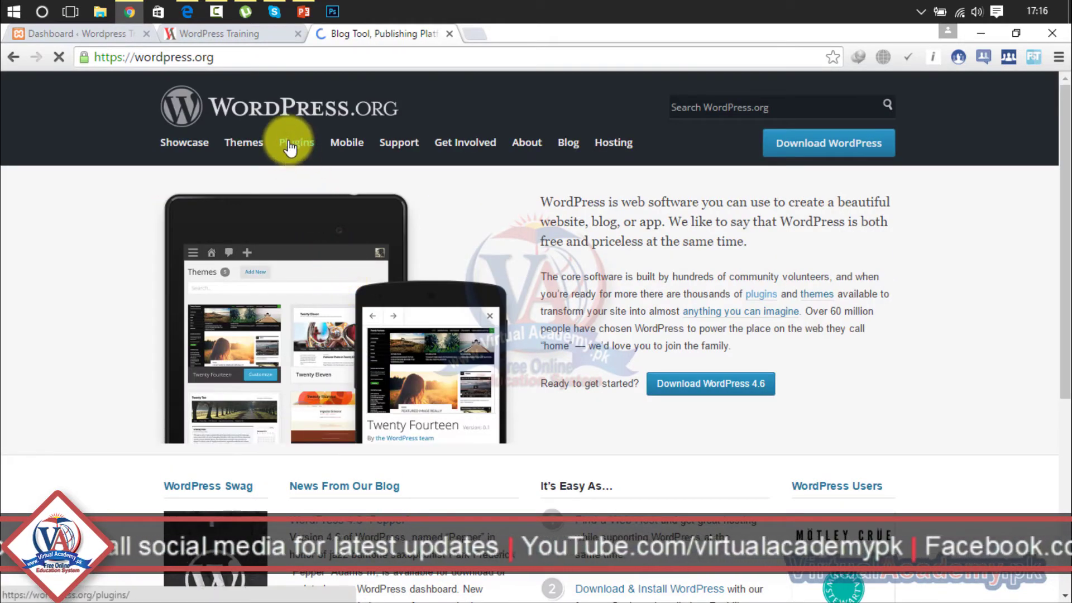
Step: Search the wordpress.org plugin directory for "wordpress login", closing the pop-up tab that interrupts the search
{"action": "left_click", "coordinate": [295, 146]}
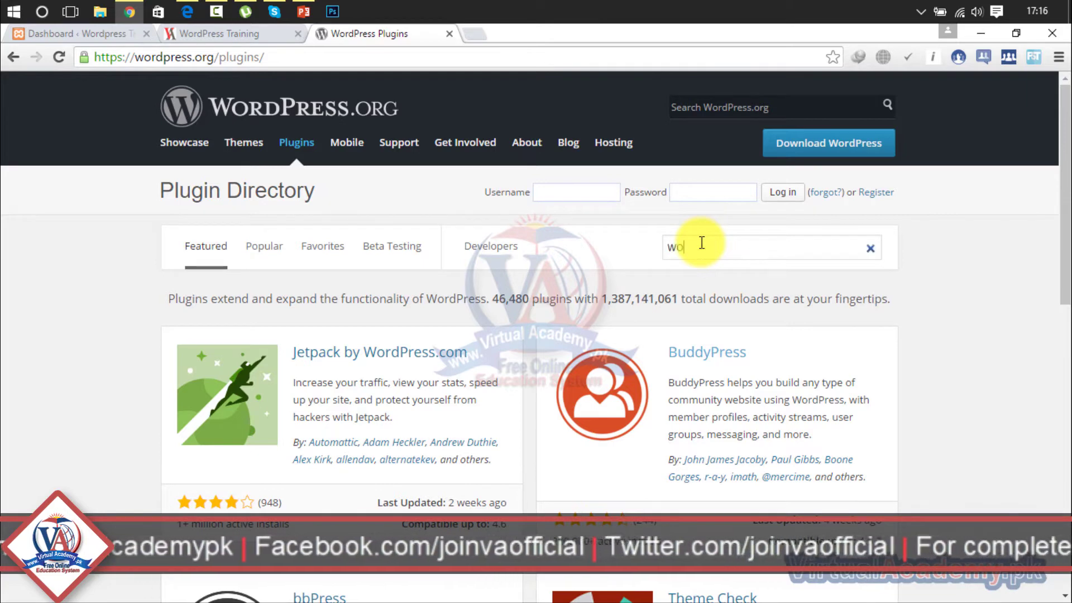
{"action": "left_click", "coordinate": [702, 243]}
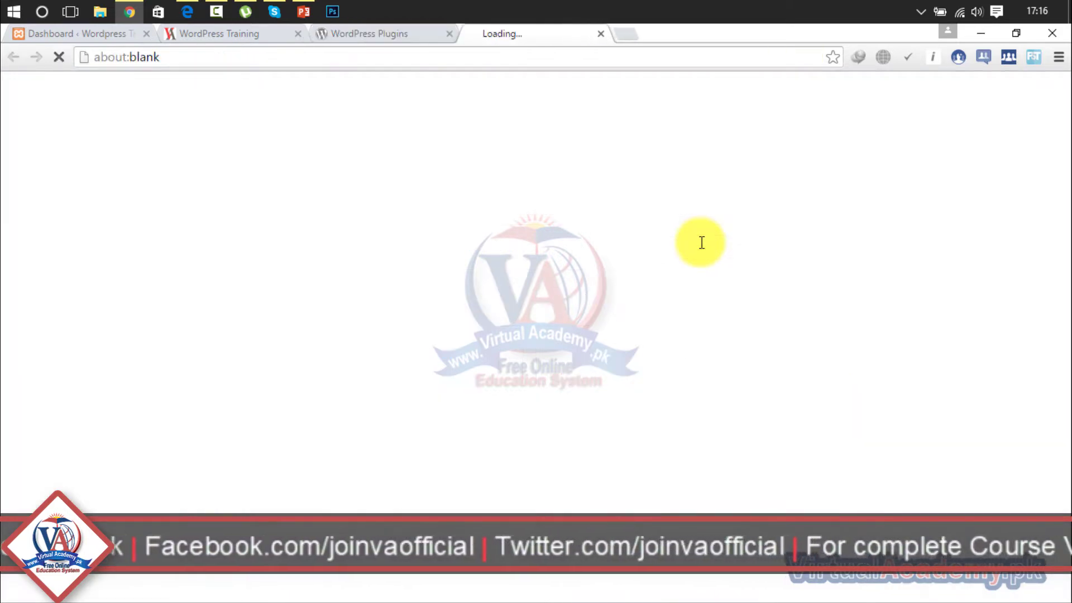
{"action": "left_click", "coordinate": [599, 34]}
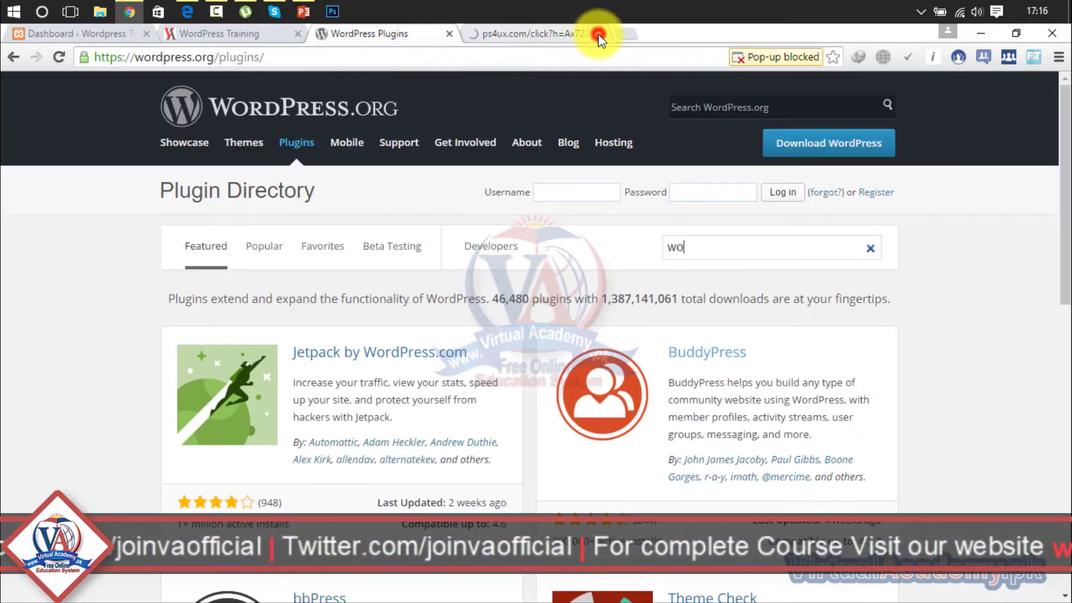
{"action": "left_click", "coordinate": [728, 259]}
{"action": "type", "text": "rdpress logi"}
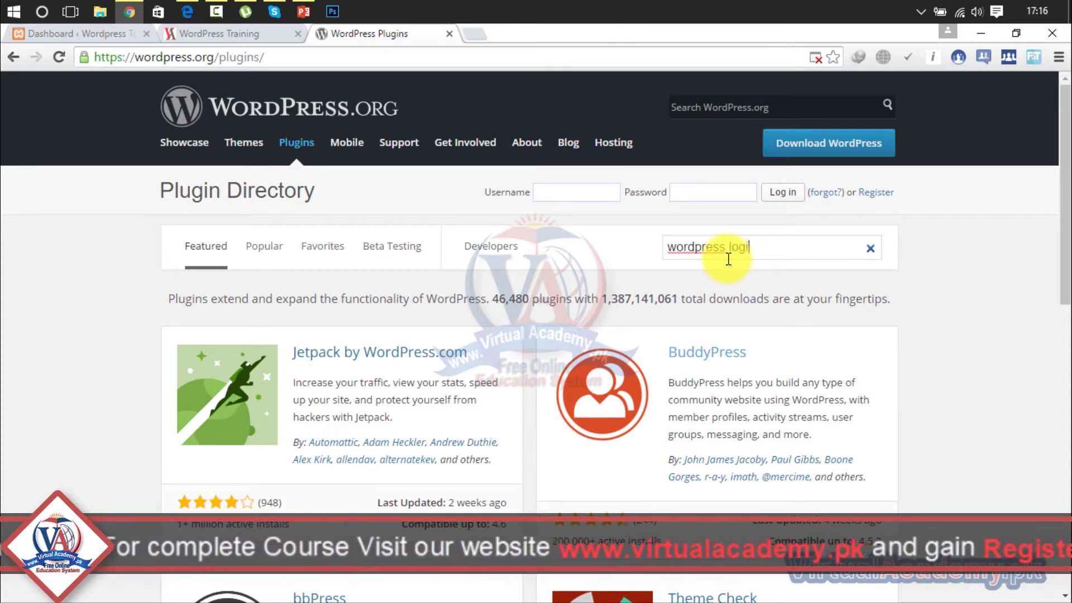
{"action": "type", "text": "n"}
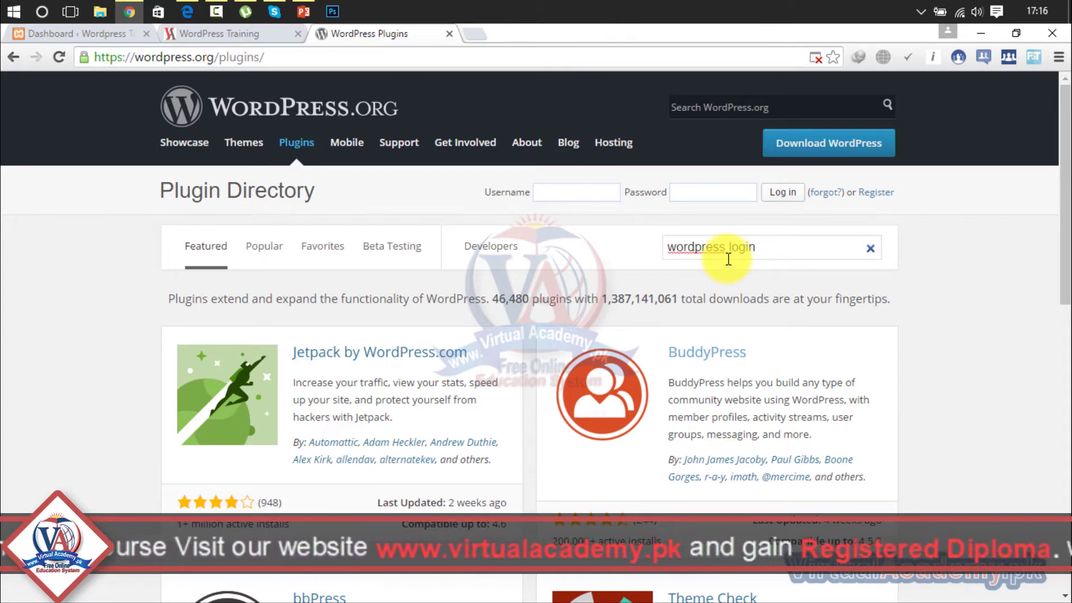
{"action": "key", "text": "Return"}
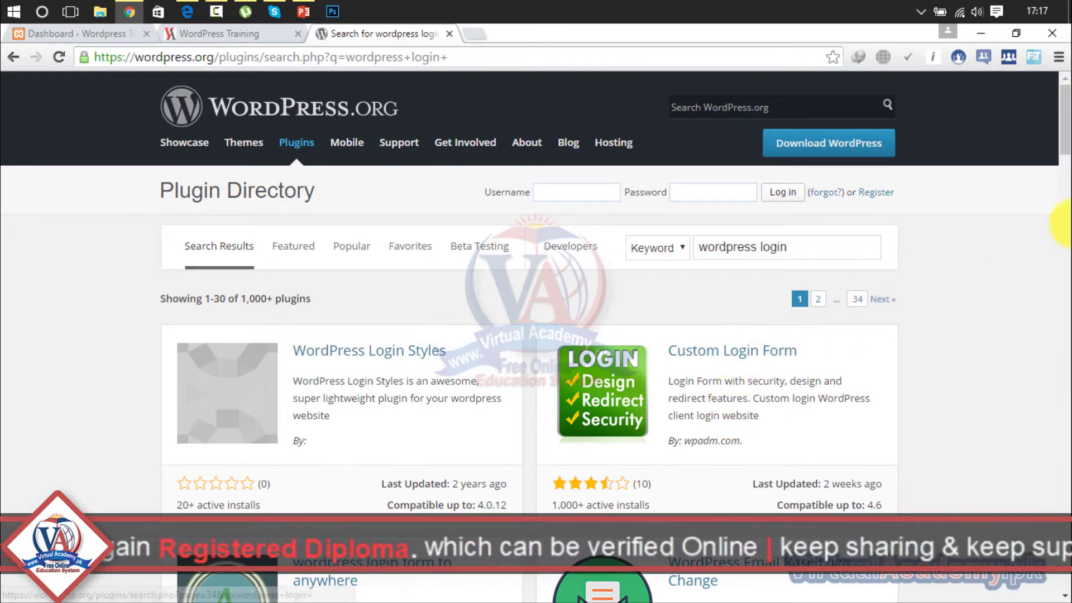
Step: Find the Customize WordPress Login Page plugin in the search results and open it in a new tab
{"action": "scroll", "coordinate": [1065, 135], "scroll_direction": "down", "scroll_amount": 1}
{"action": "left_click_drag", "start_coordinate": [1065, 135], "coordinate": [1064, 246]}
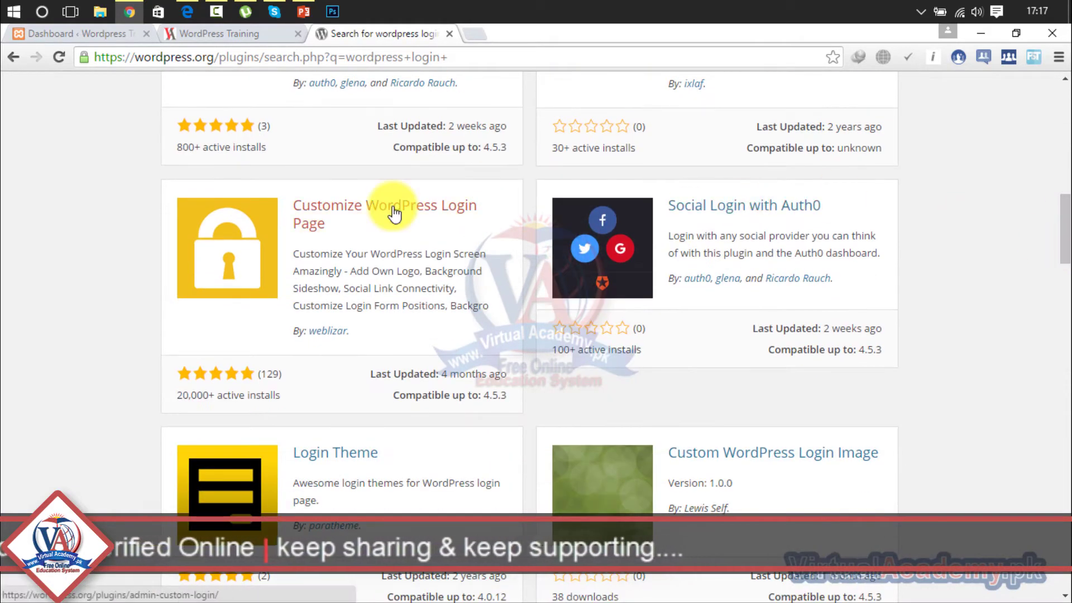
{"action": "right_click", "coordinate": [436, 214]}
{"action": "left_click", "coordinate": [448, 216]}
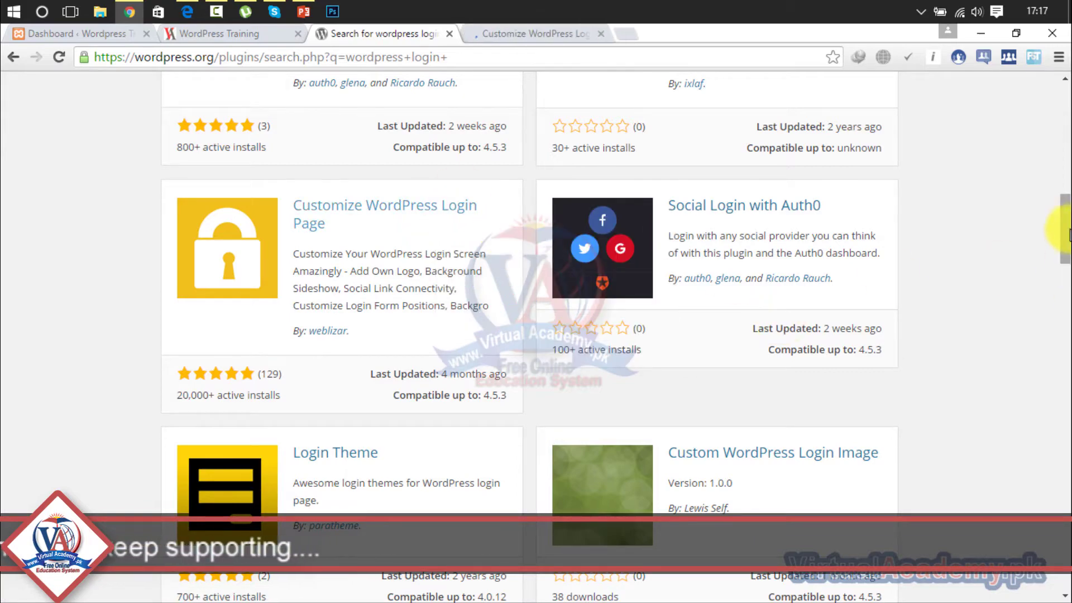
Step: Look through further login plugins in the search results for alternatives
{"action": "left_click_drag", "start_coordinate": [1065, 235], "coordinate": [1065, 287]}
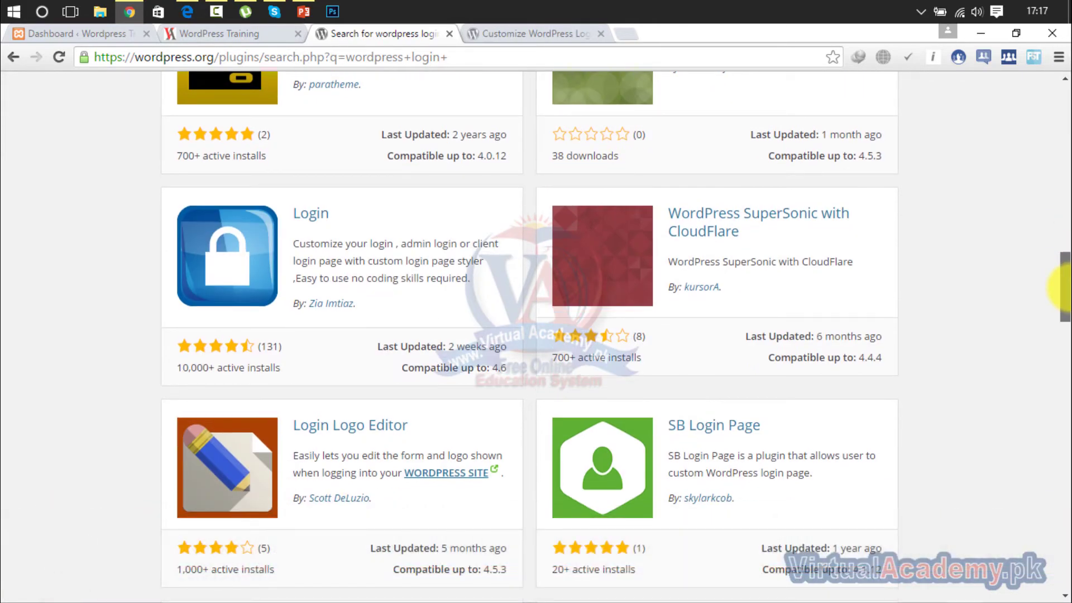
{"action": "left_click_drag", "start_coordinate": [1064, 287], "coordinate": [1065, 355]}
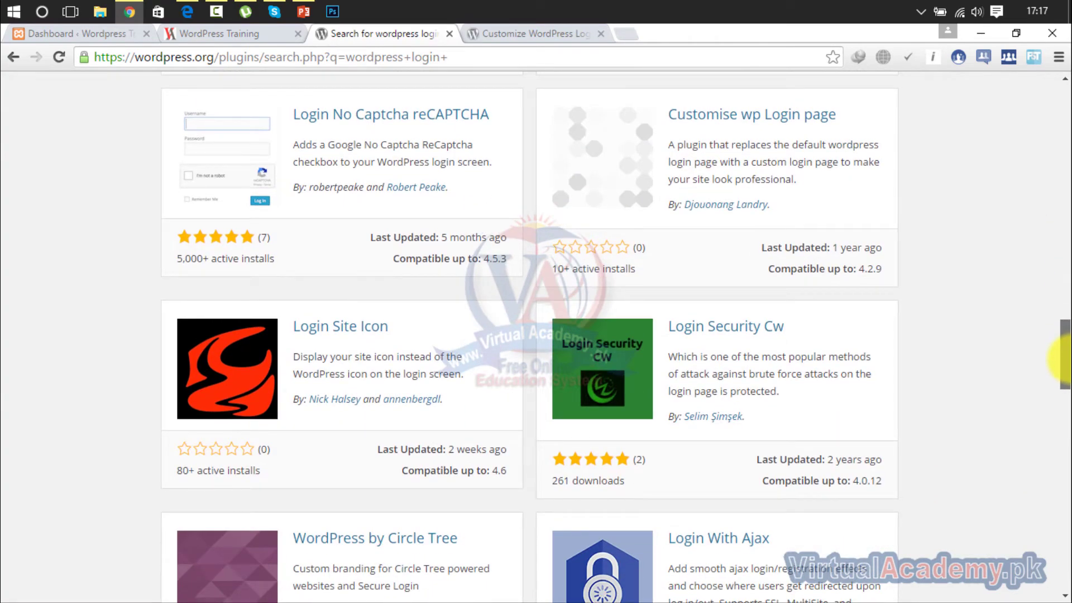
{"action": "left_click_drag", "start_coordinate": [1065, 355], "coordinate": [598, 12]}
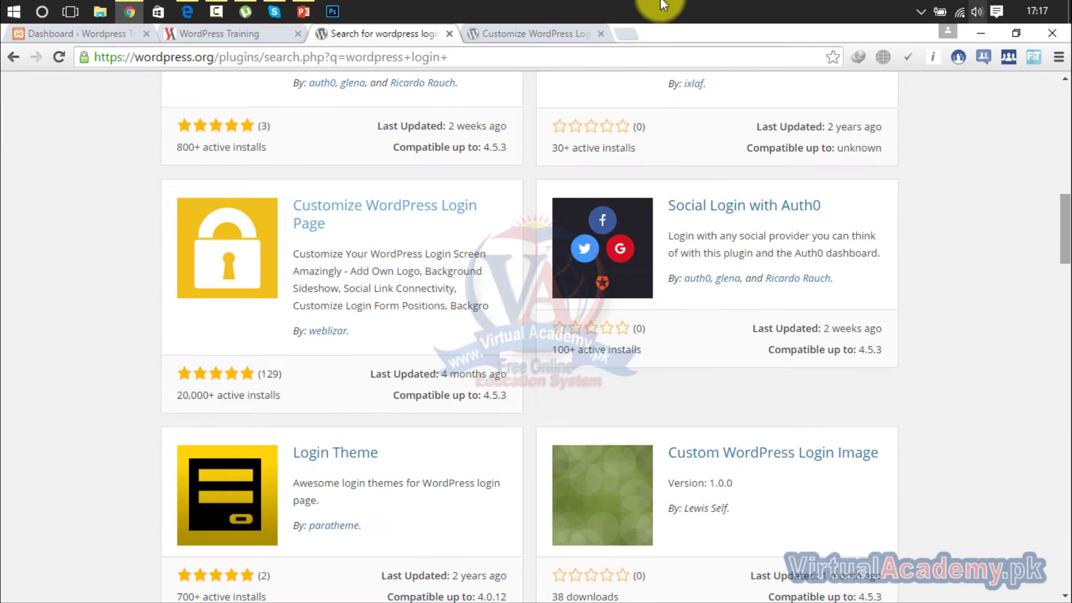
Step: Review the Customize WordPress Login Page plugin's description and its screenshots of demo login pages
{"action": "left_click", "coordinate": [532, 36]}
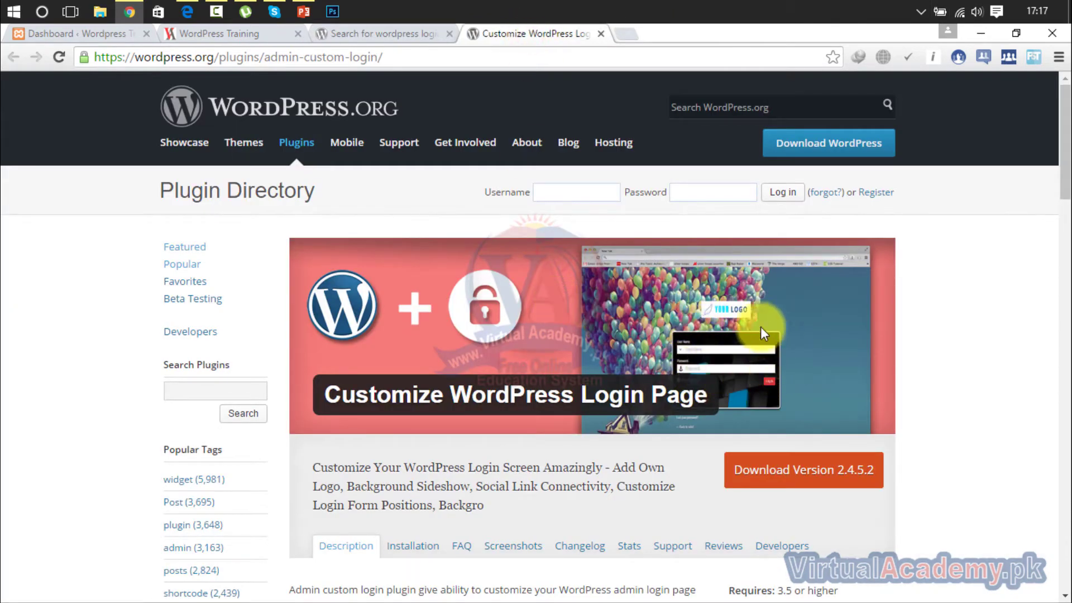
{"action": "left_click_drag", "start_coordinate": [1058, 168], "coordinate": [1062, 235]}
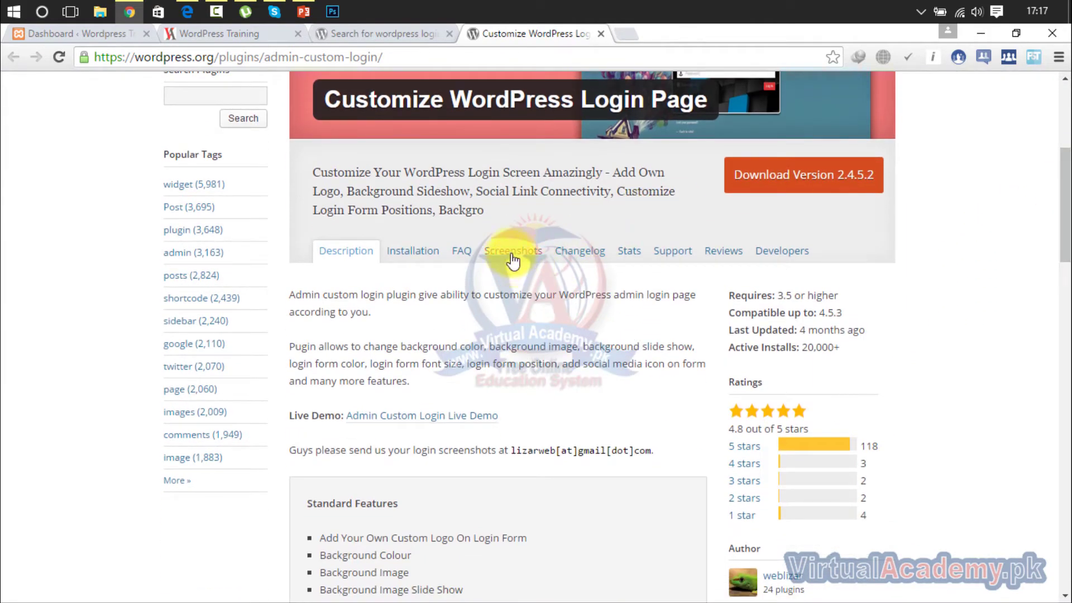
{"action": "left_click", "coordinate": [512, 253]}
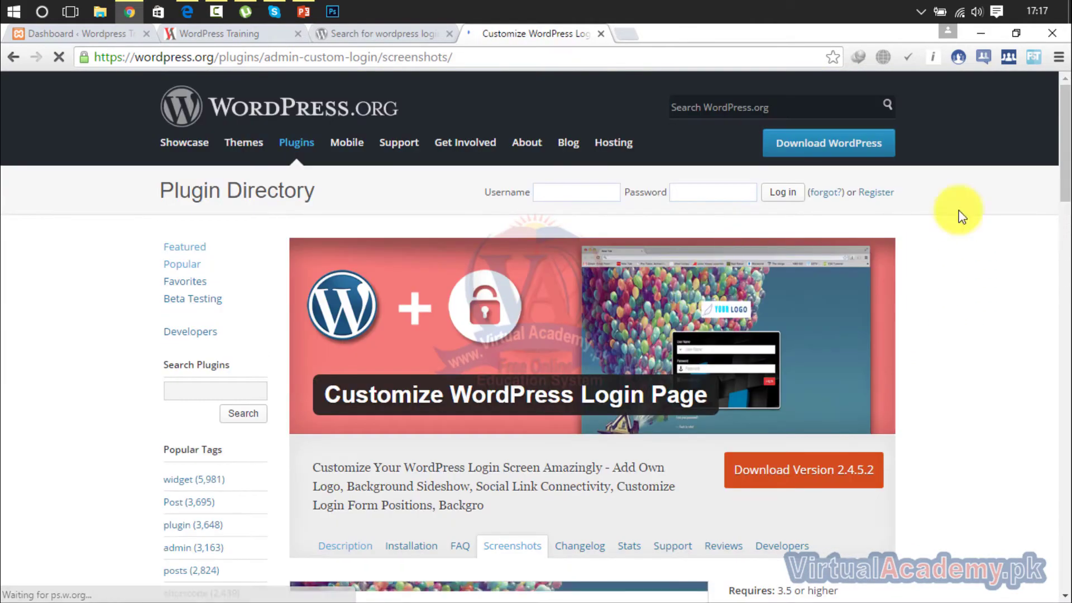
{"action": "scroll", "coordinate": [1058, 165], "scroll_direction": "down", "scroll_amount": 7}
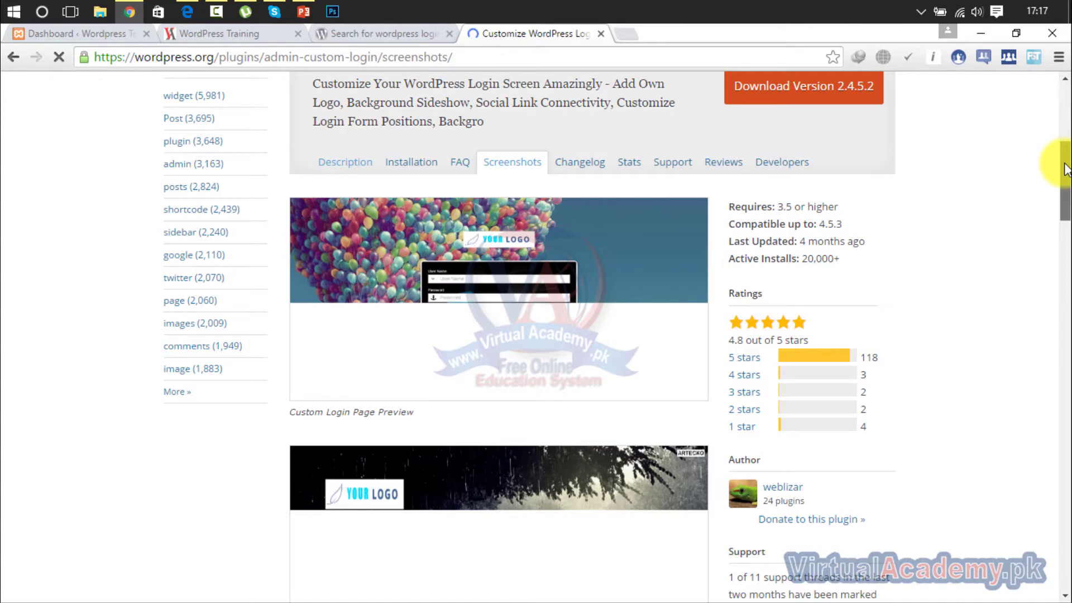
{"action": "left_click_drag", "start_coordinate": [1065, 162], "coordinate": [1067, 254]}
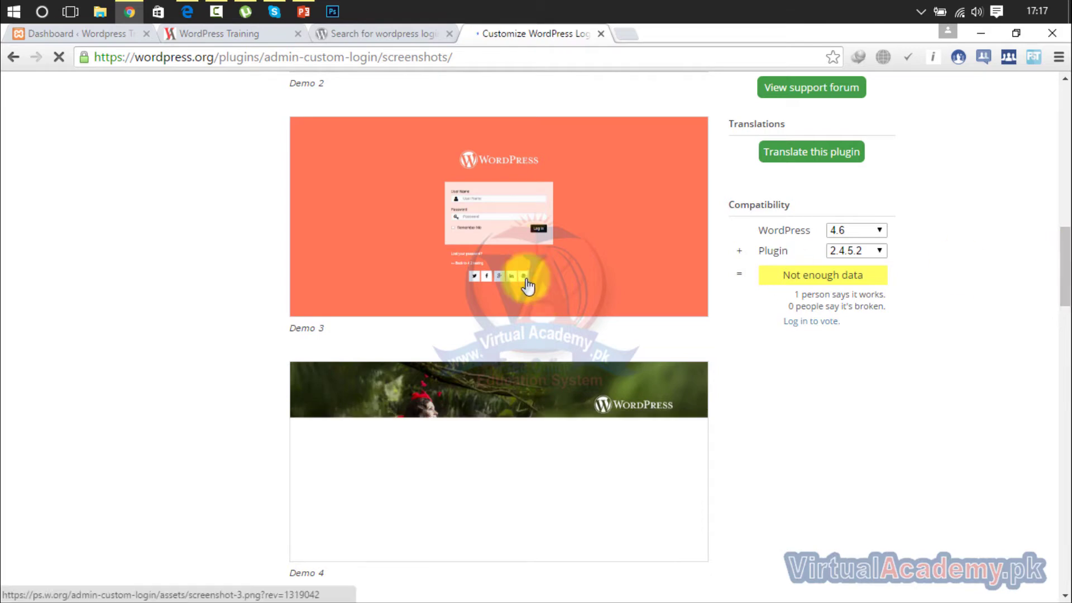
Step: Copy the plugin title "Customize WordPress Login Page" from its wordpress.org page
{"action": "left_click_drag", "start_coordinate": [1066, 273], "coordinate": [1054, 83]}
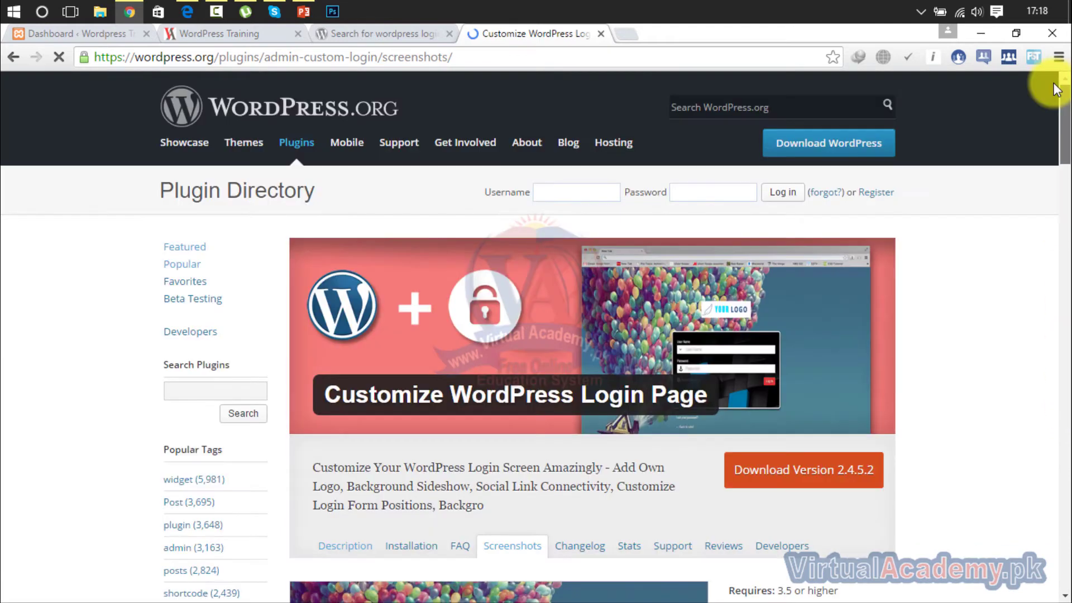
{"action": "key", "text": "ctrl+a"}
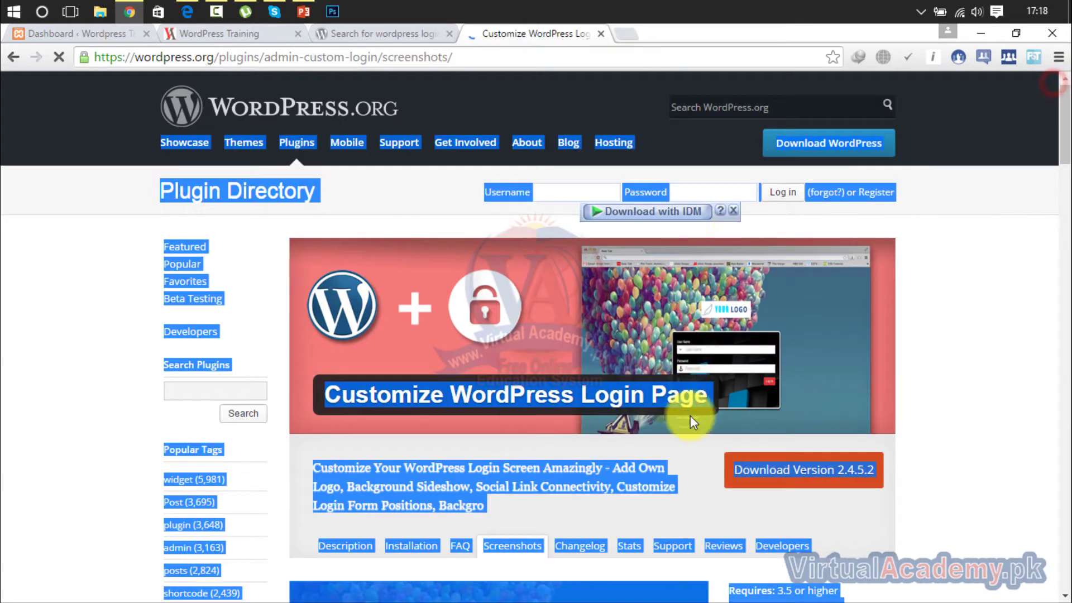
{"action": "left_click", "coordinate": [940, 382]}
{"action": "left_click_drag", "start_coordinate": [704, 400], "coordinate": [329, 405]}
{"action": "key", "text": "ctrl+c"}
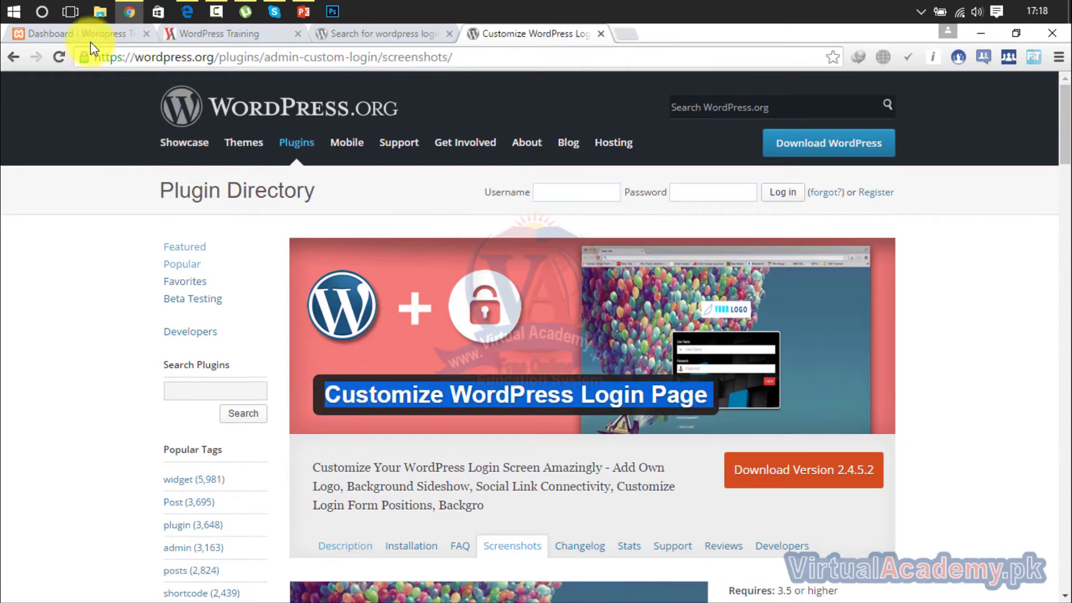
Step: Search for "Customize WordPress Login Page" among the plugins that can be added to the local WordPress site
{"action": "left_click", "coordinate": [72, 34]}
{"action": "mouse_move", "coordinate": [49, 368]}
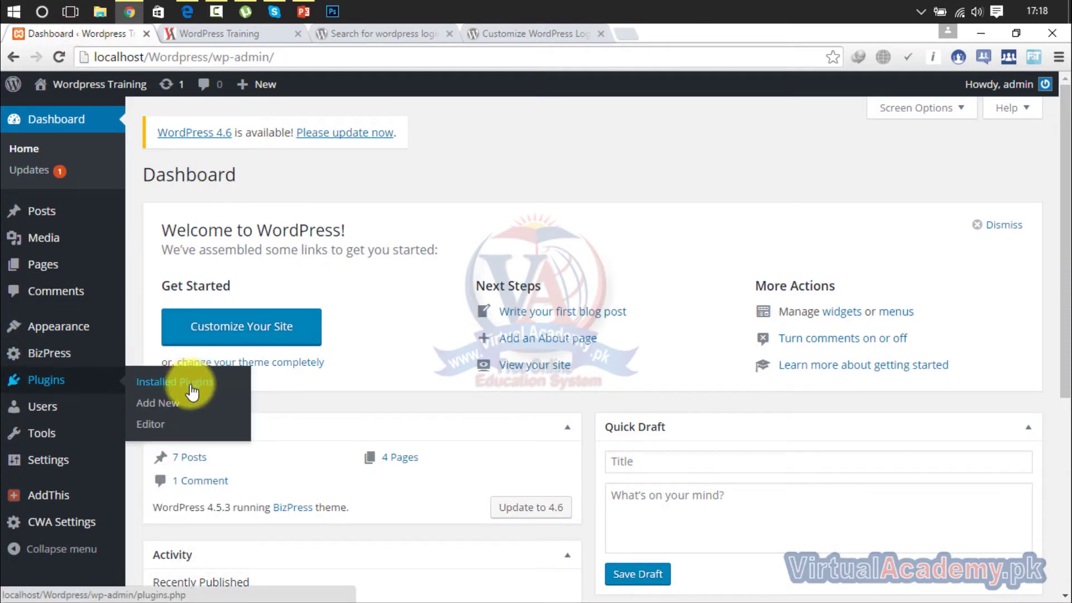
{"action": "left_click", "coordinate": [177, 403]}
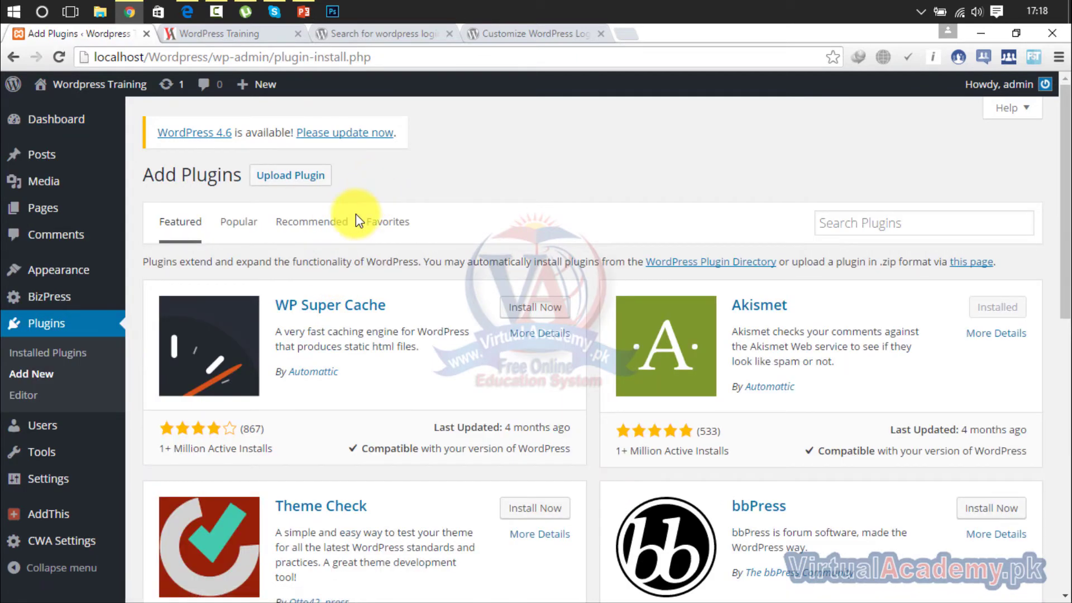
{"action": "left_click", "coordinate": [868, 230]}
{"action": "key", "text": "ctrl+v"}
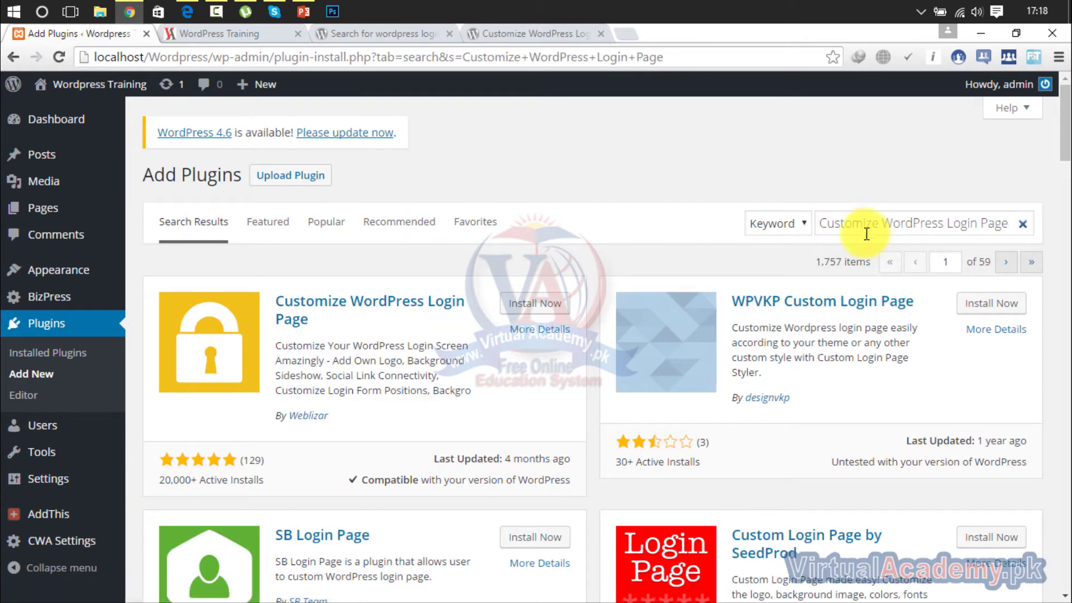
Step: Install the Customize WordPress Login Page plugin by Weblizar and activate it
{"action": "left_click", "coordinate": [533, 305]}
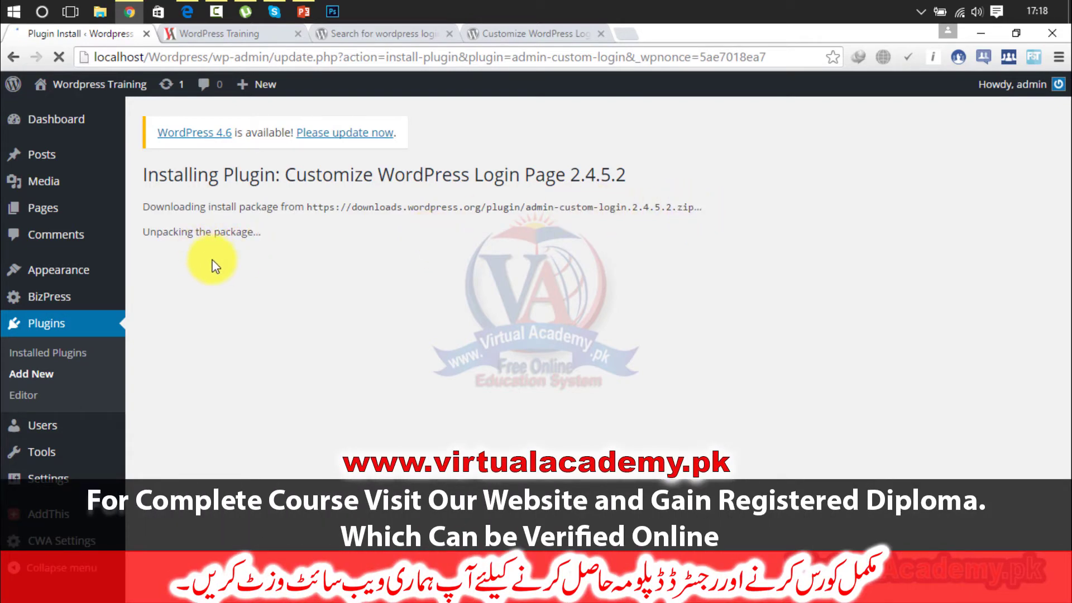
{"action": "left_click", "coordinate": [491, 33]}
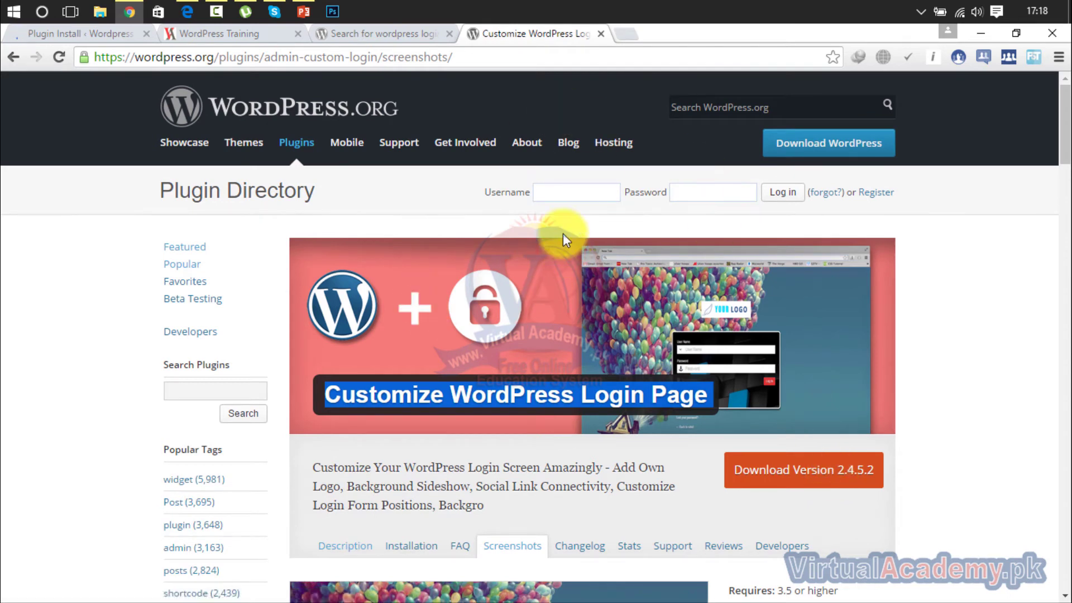
{"action": "left_click", "coordinate": [412, 34]}
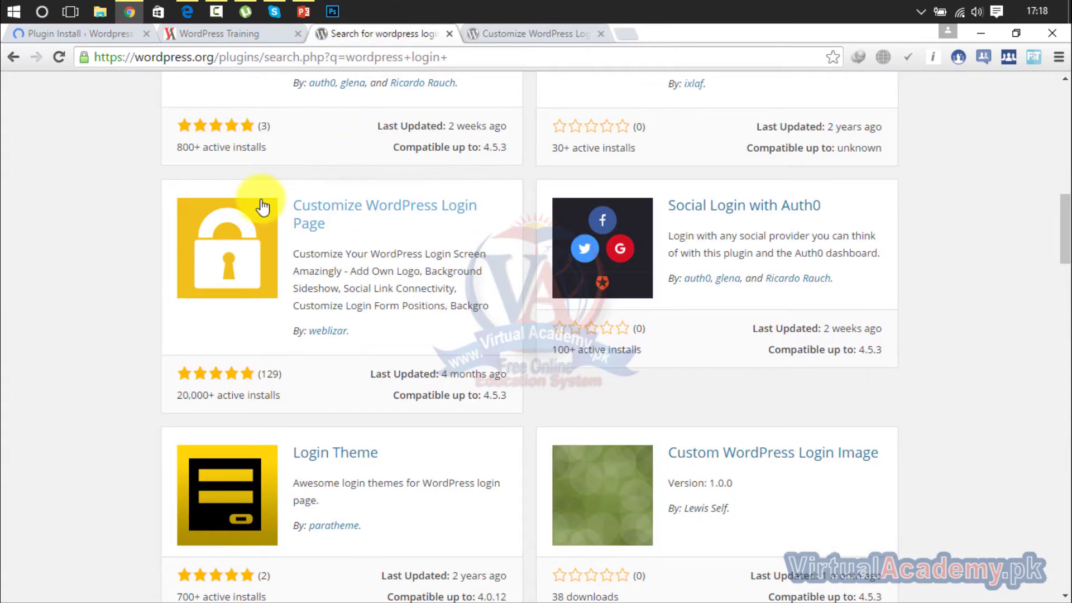
{"action": "left_click", "coordinate": [219, 35]}
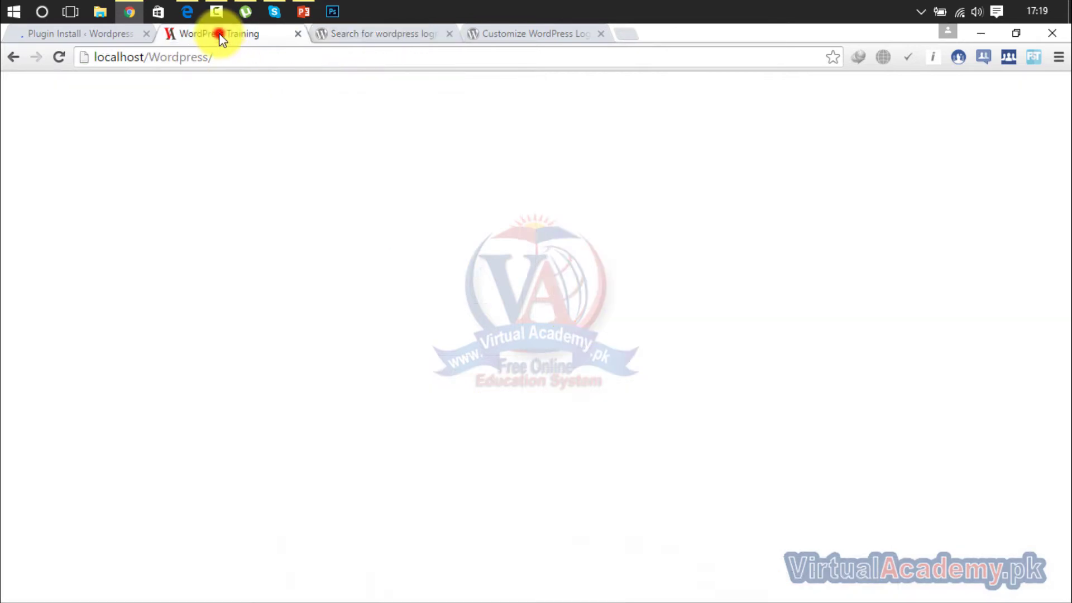
{"action": "left_click", "coordinate": [106, 33]}
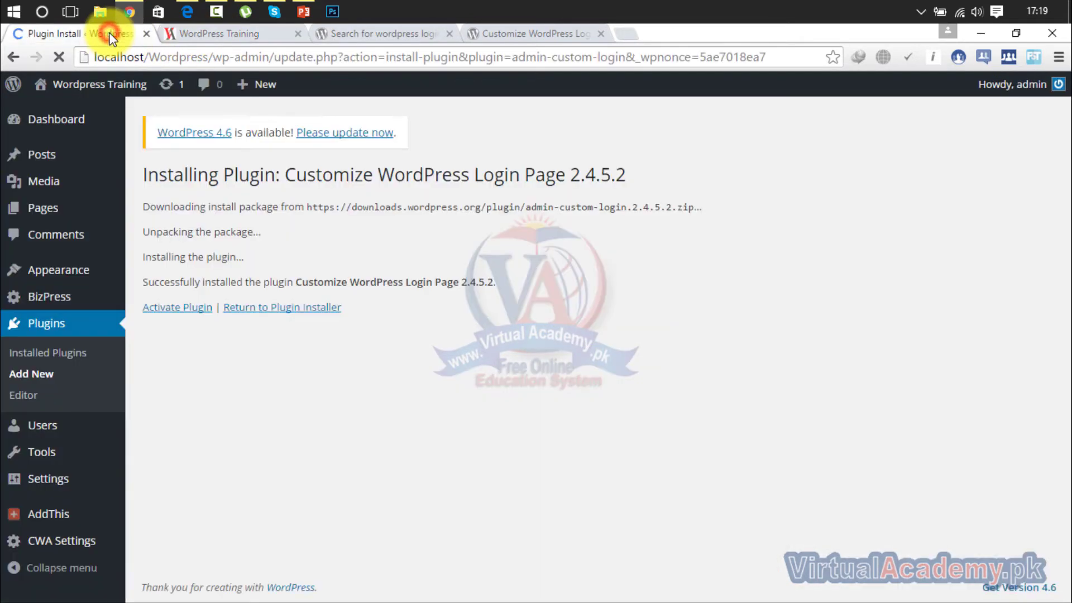
{"action": "left_click", "coordinate": [191, 310]}
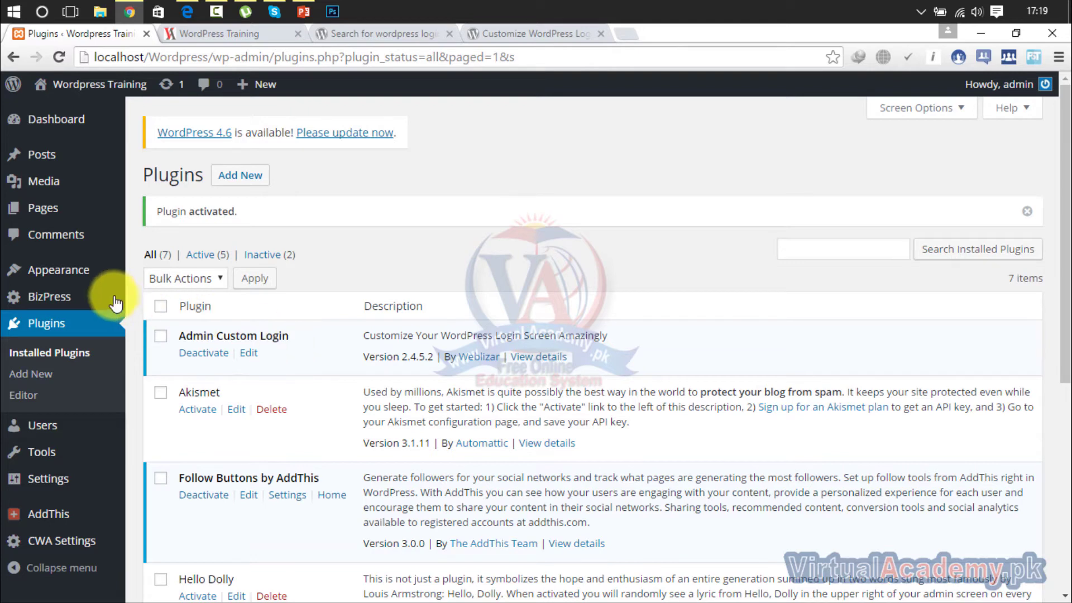
Step: Open the Admin Custom Login settings and set the Admin Custom Login Status to Enable
{"action": "mouse_move", "coordinate": [73, 270]}
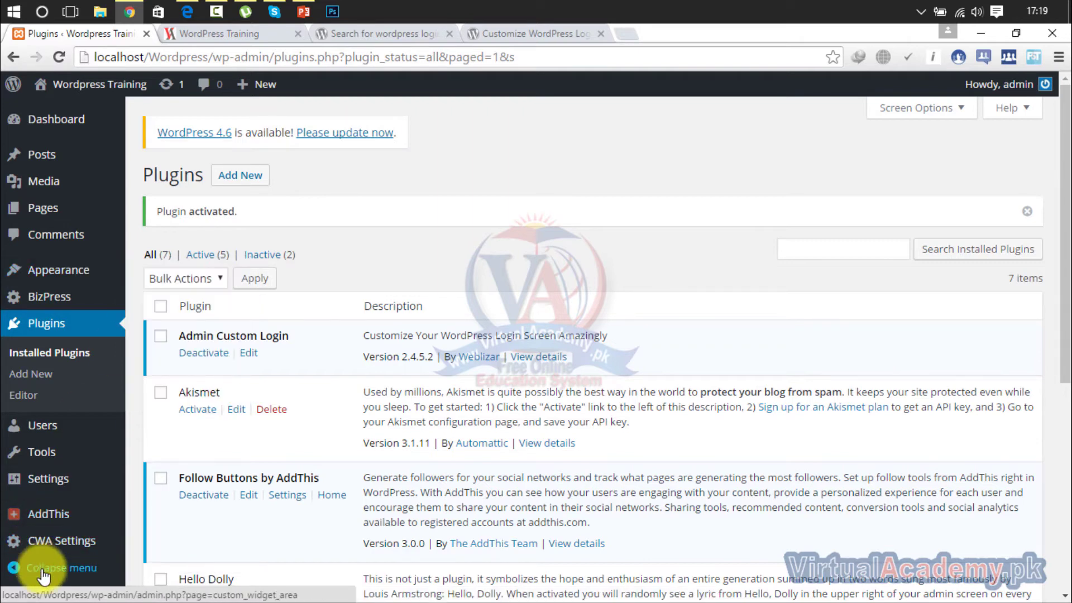
{"action": "mouse_move", "coordinate": [44, 478]}
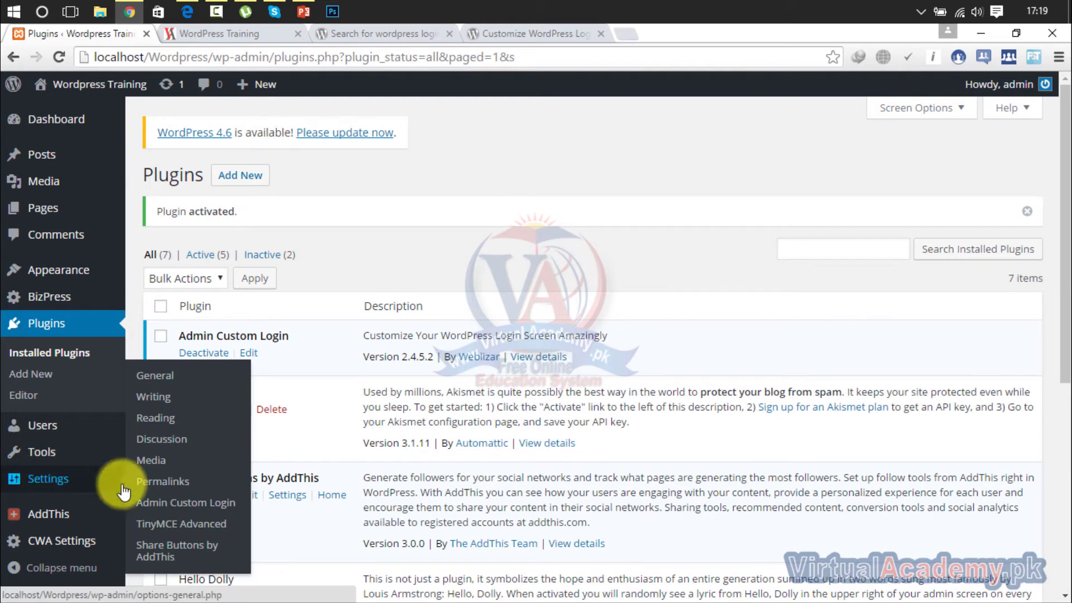
{"action": "left_click", "coordinate": [199, 509]}
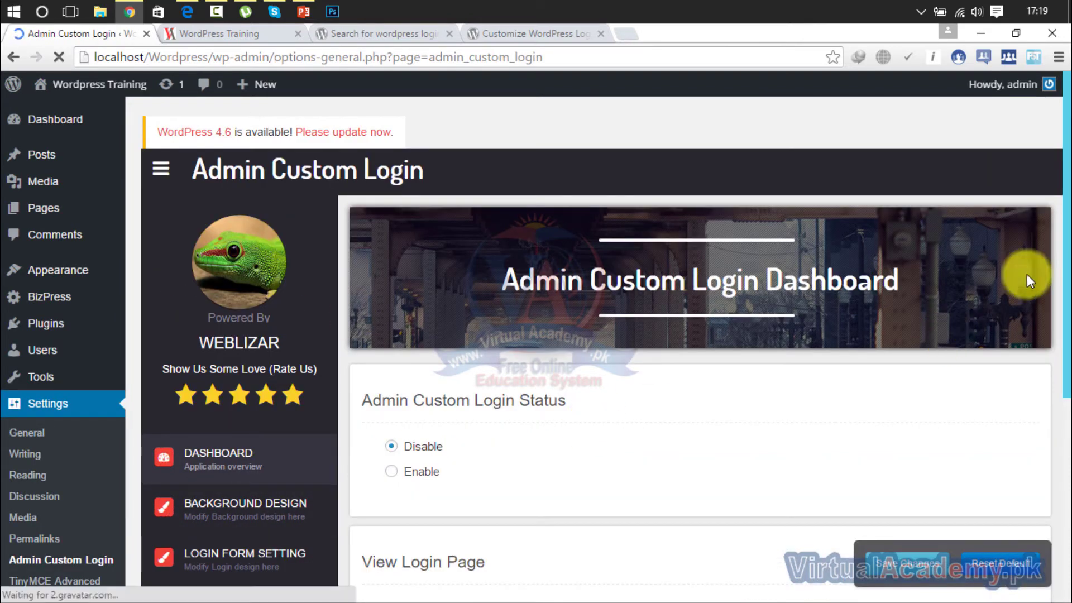
{"action": "left_click_drag", "start_coordinate": [1065, 157], "coordinate": [1066, 189]}
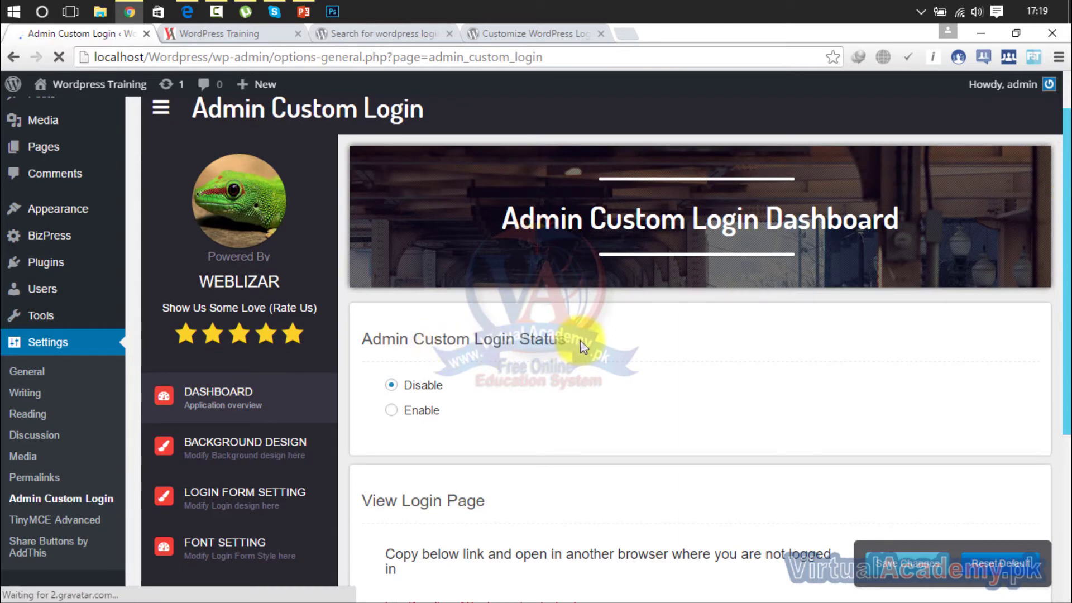
{"action": "left_click_drag", "start_coordinate": [623, 220], "coordinate": [799, 269]}
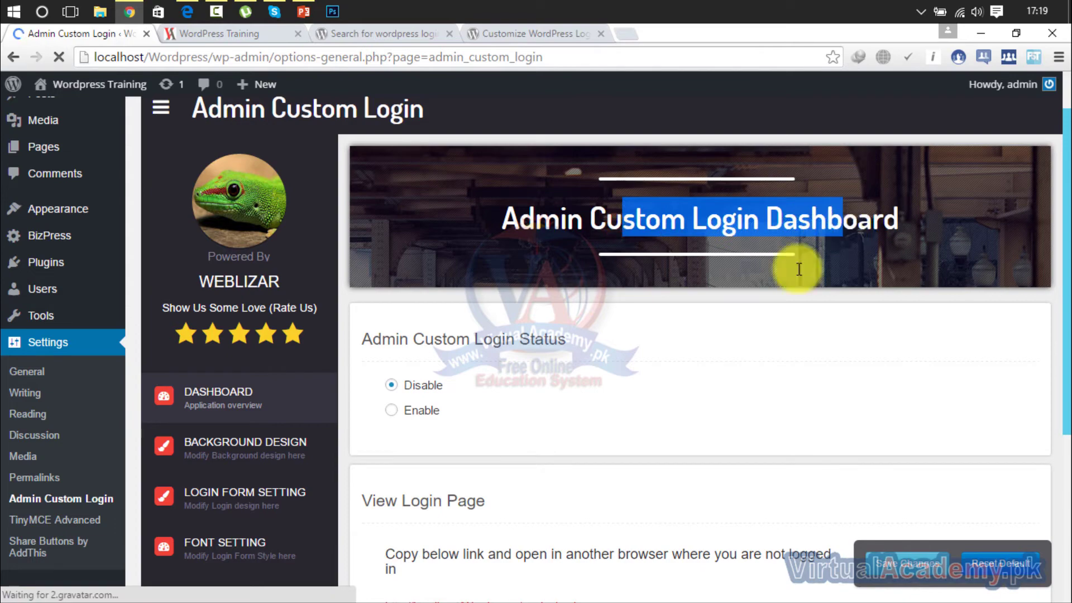
{"action": "left_click", "coordinate": [391, 411]}
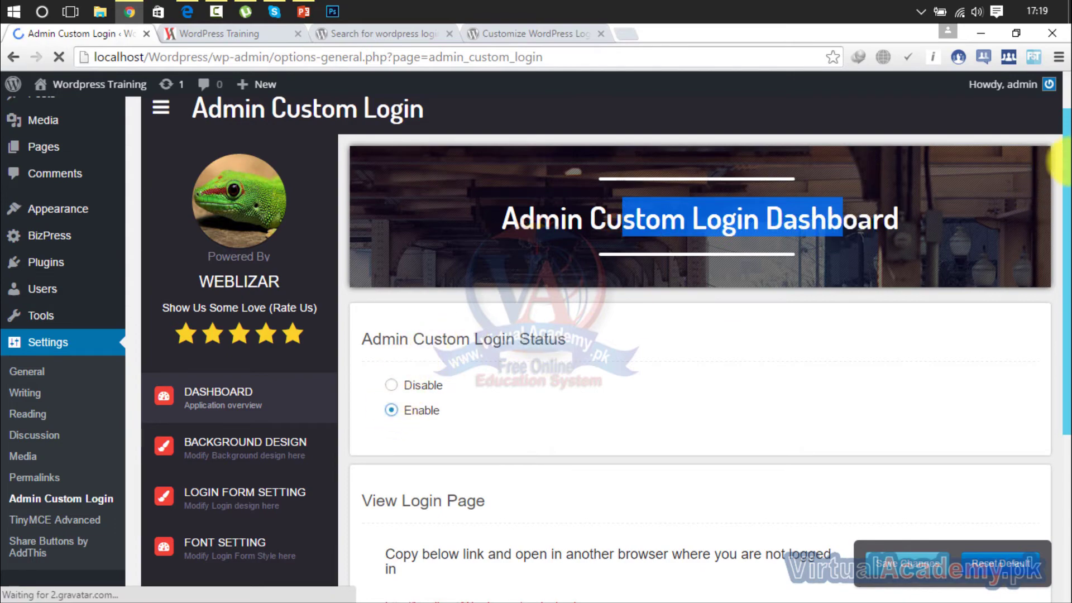
{"action": "left_click_drag", "start_coordinate": [1064, 162], "coordinate": [1064, 307]}
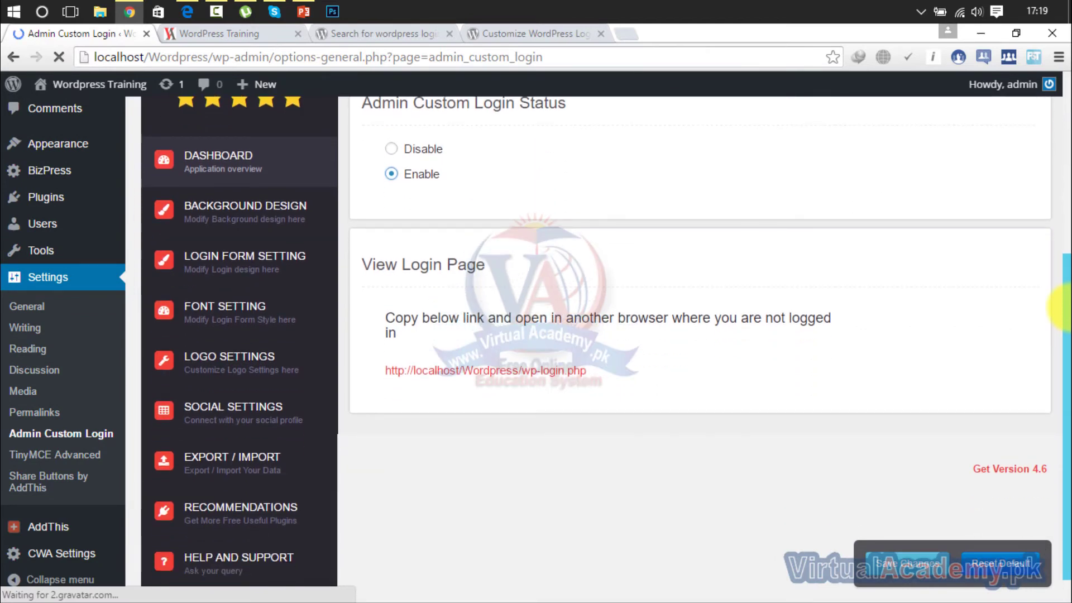
{"action": "left_click_drag", "start_coordinate": [634, 359], "coordinate": [410, 387]}
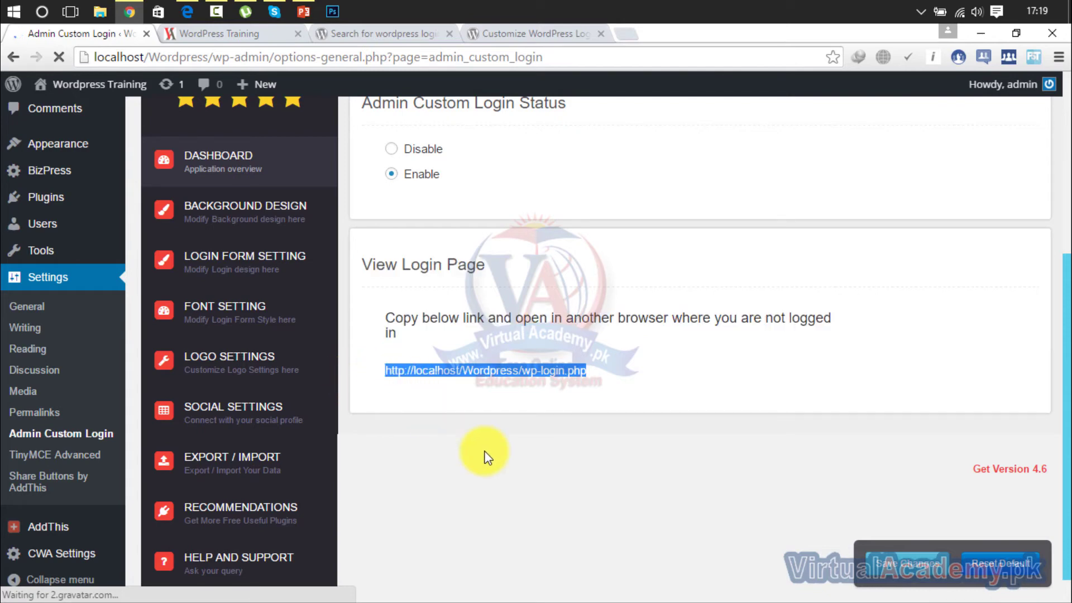
{"action": "left_click", "coordinate": [626, 33]}
{"action": "type", "text": "http://localhost/Wordpress/wp-login.php"}
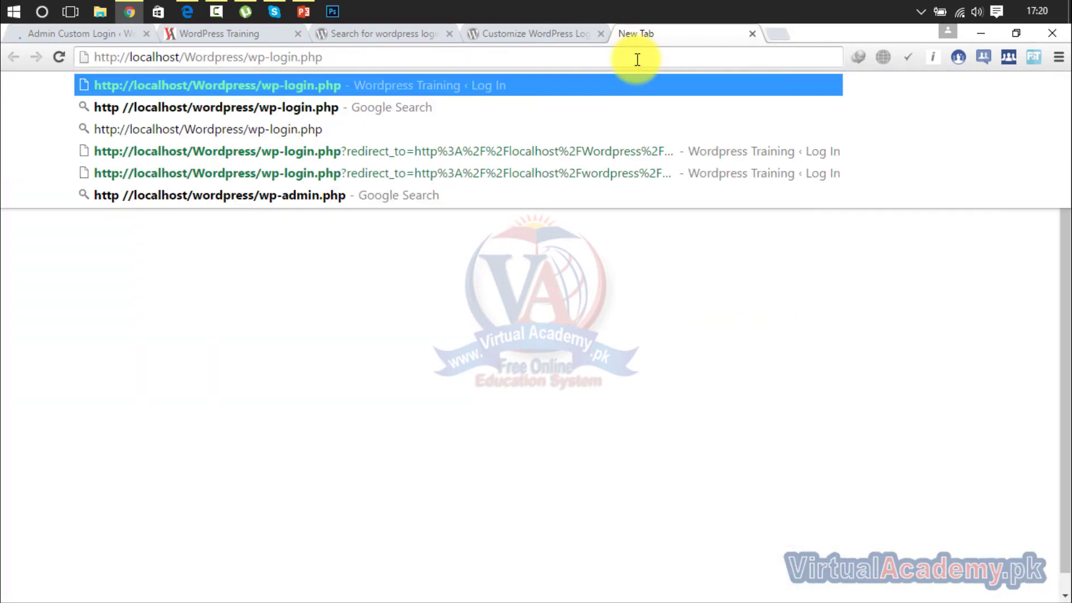
{"action": "key", "text": "Return"}
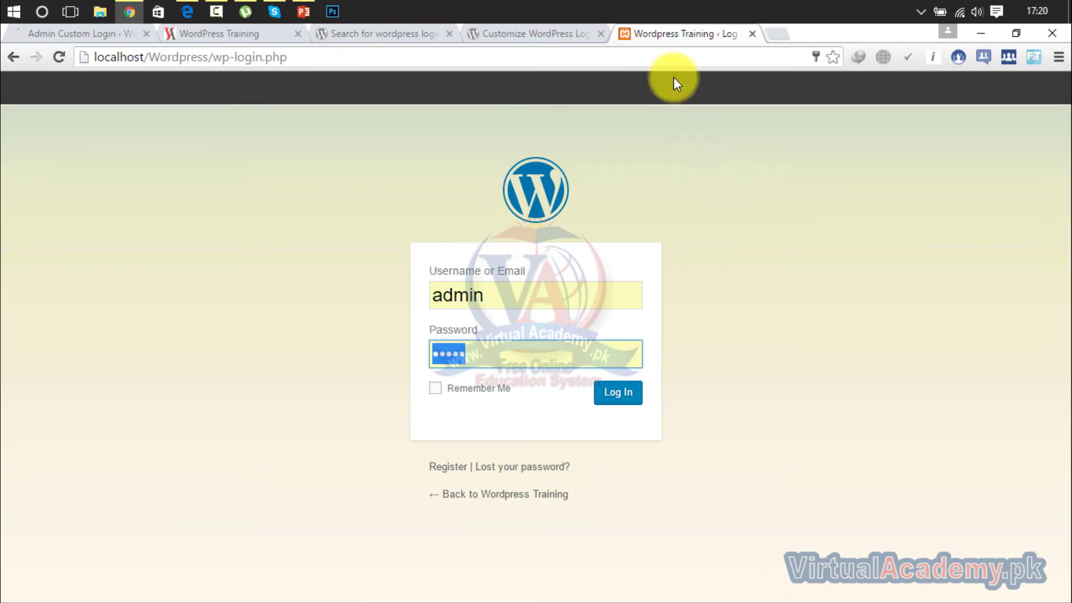
Step: Close the wordpress.org plugin search results tab and return to the Admin Custom Login settings
{"action": "left_click", "coordinate": [540, 34]}
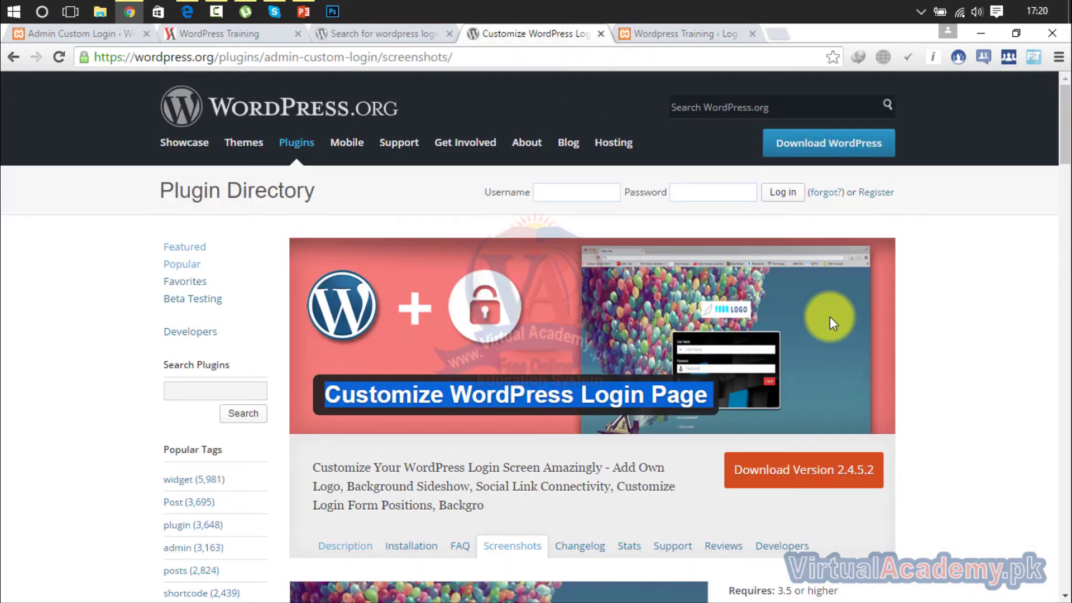
{"action": "left_click", "coordinate": [393, 34]}
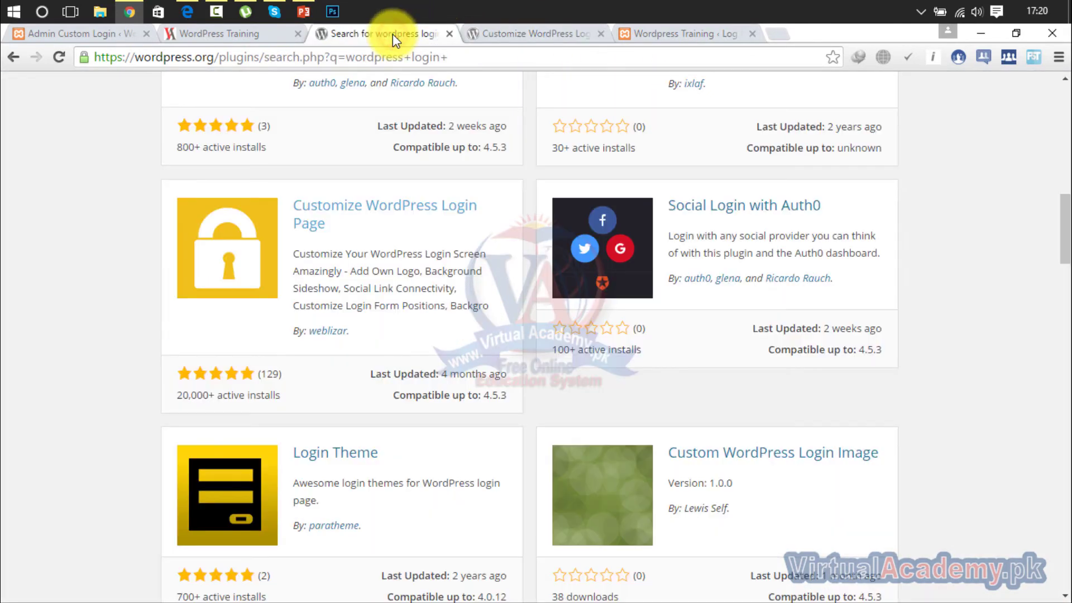
{"action": "left_click", "coordinate": [449, 34]}
{"action": "left_click", "coordinate": [115, 32]}
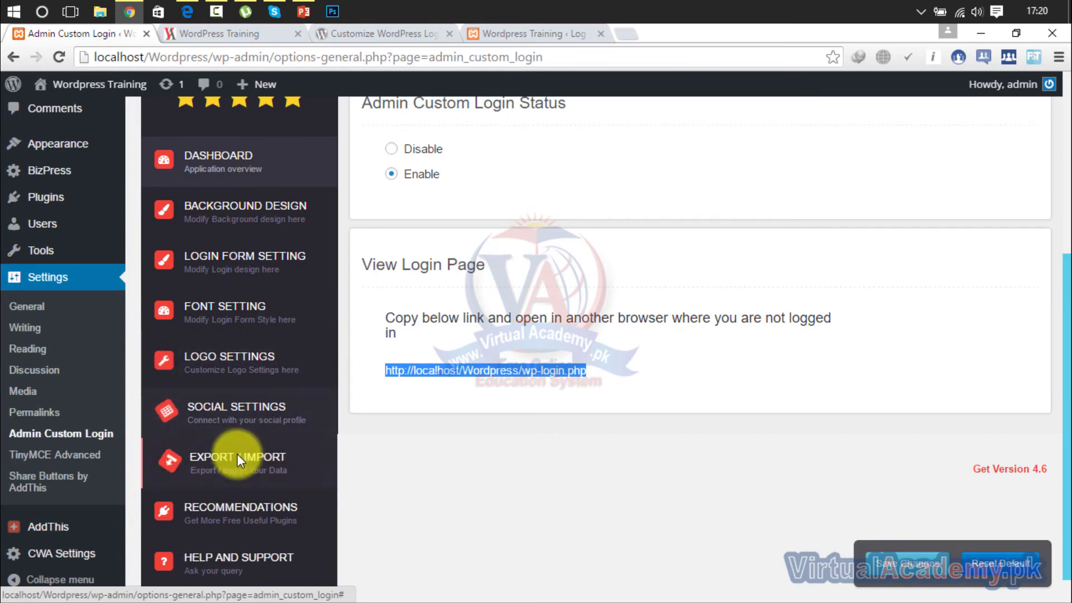
Step: Look over the Admin Custom Login sections and its Dashboard, then open the Background Design settings
{"action": "scroll", "coordinate": [1065, 383], "scroll_direction": "down", "scroll_amount": 1}
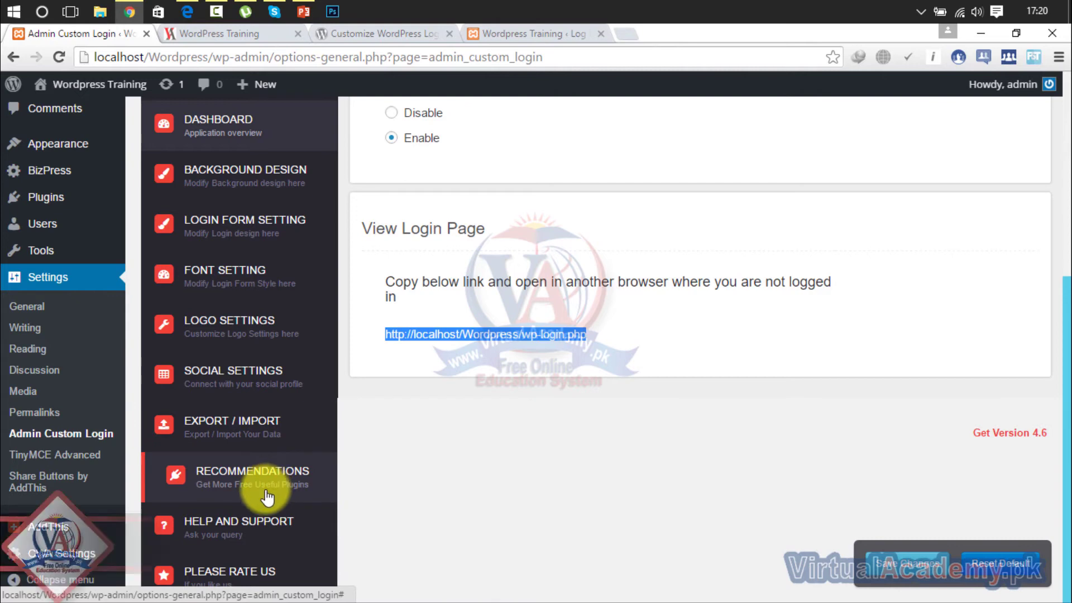
{"action": "left_click", "coordinate": [241, 130]}
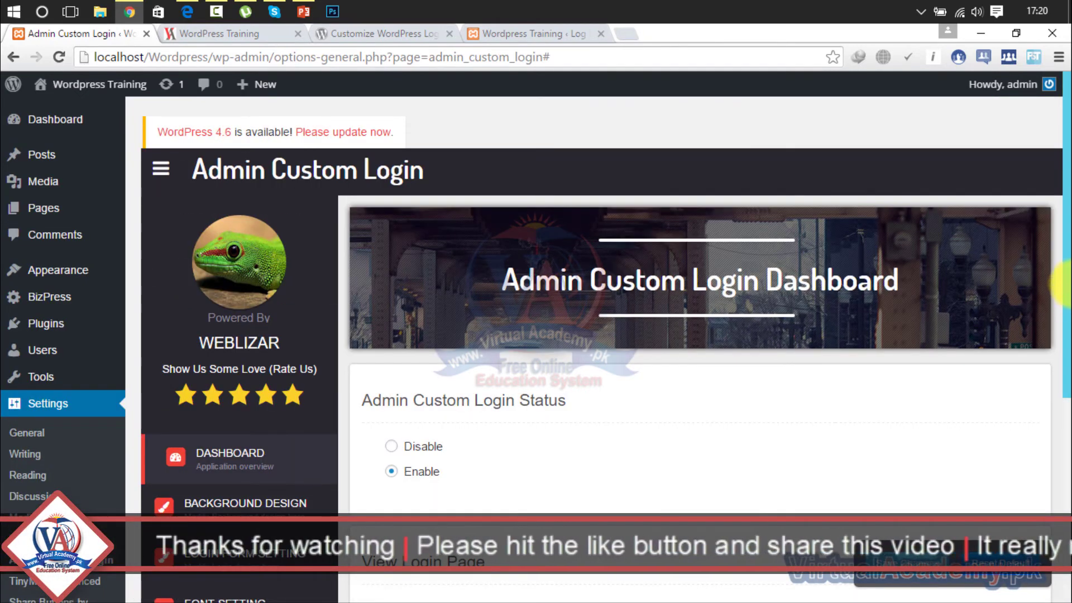
{"action": "scroll", "coordinate": [1061, 268], "scroll_direction": "down", "scroll_amount": 3}
{"action": "scroll", "coordinate": [1027, 215], "scroll_direction": "up", "scroll_amount": 4}
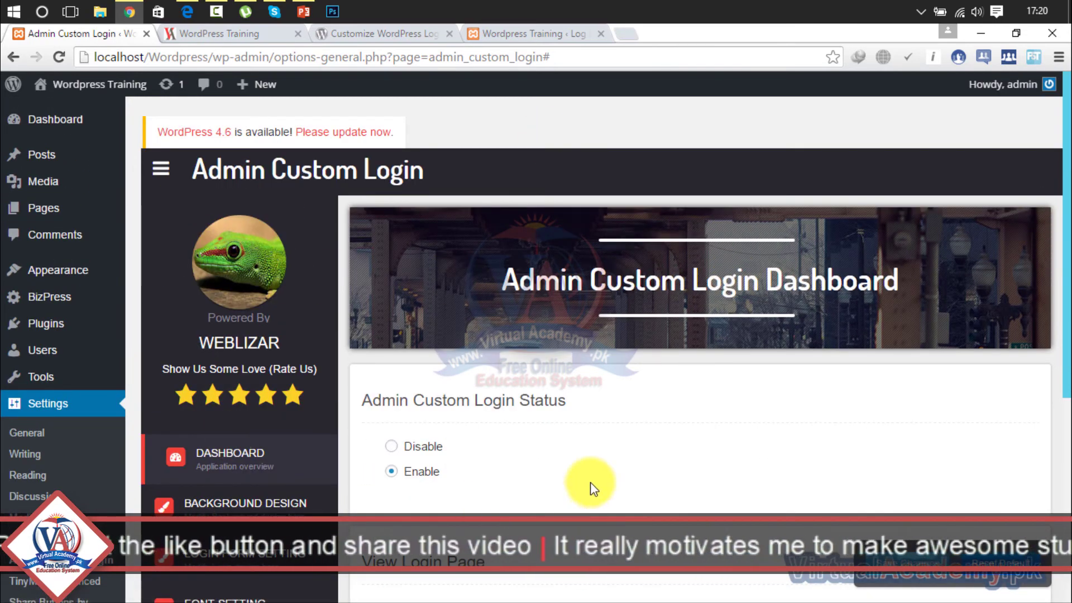
{"action": "left_click", "coordinate": [231, 507]}
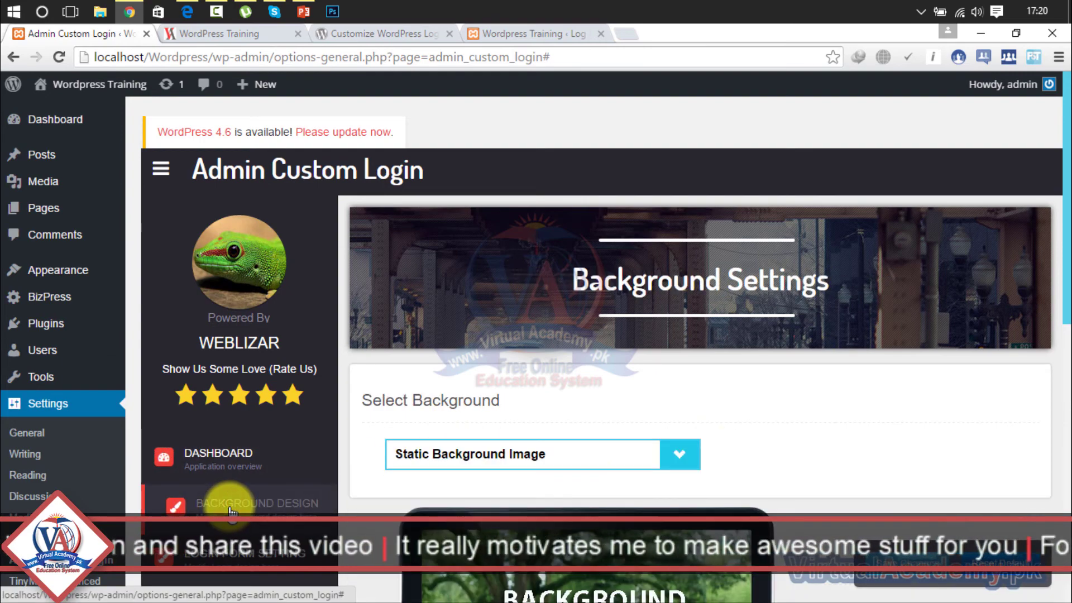
{"action": "left_click_drag", "start_coordinate": [1065, 167], "coordinate": [1068, 306]}
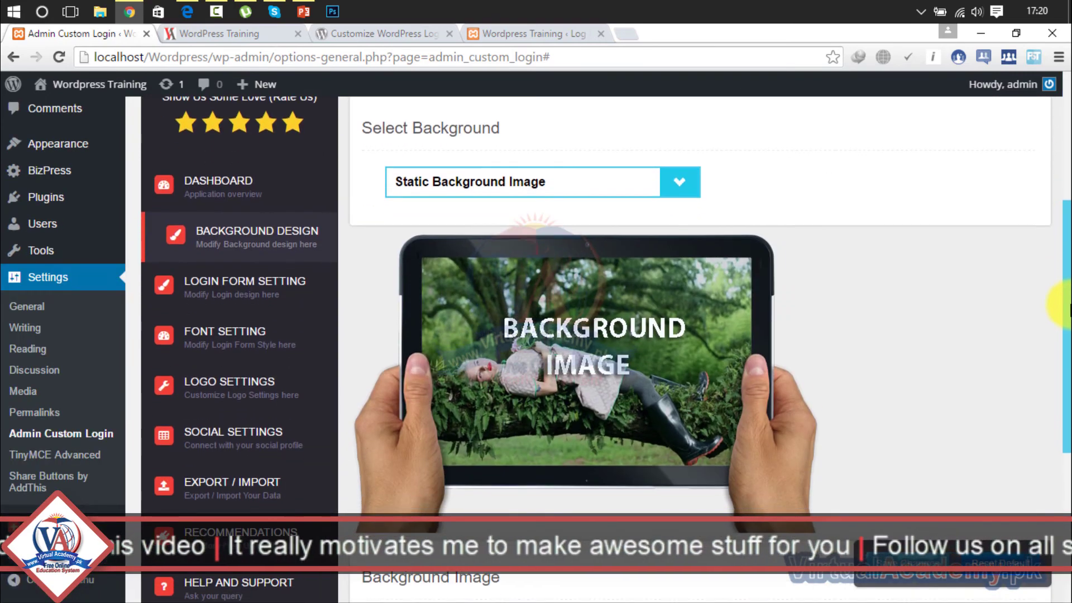
Step: Preview Static Background Color and Static Background Image as the login background, and finally select Background SlideShow
{"action": "left_click", "coordinate": [676, 179]}
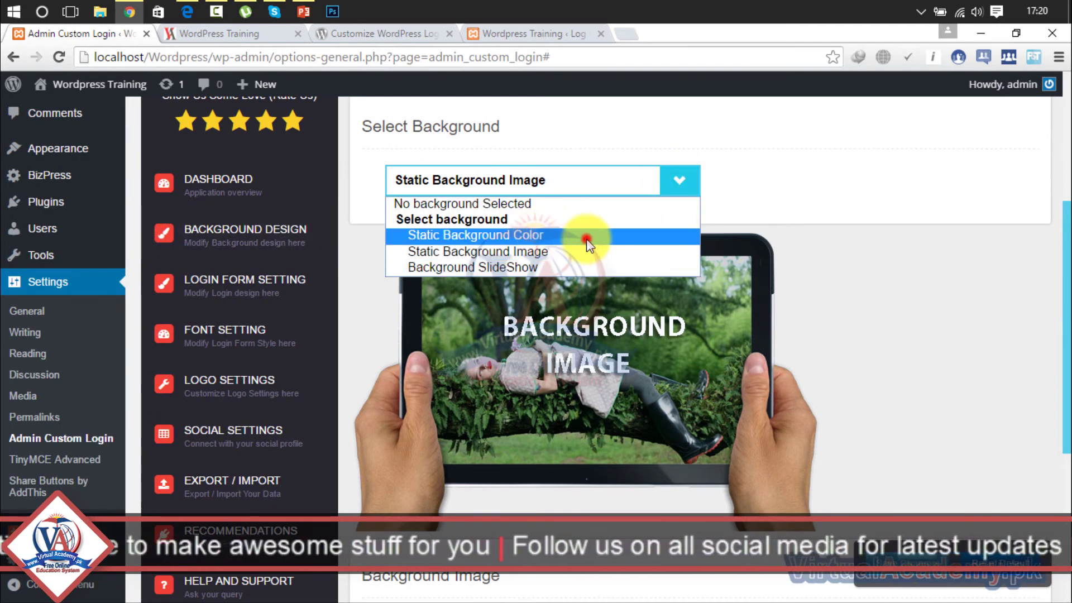
{"action": "left_click", "coordinate": [587, 239]}
{"action": "left_click", "coordinate": [679, 179]}
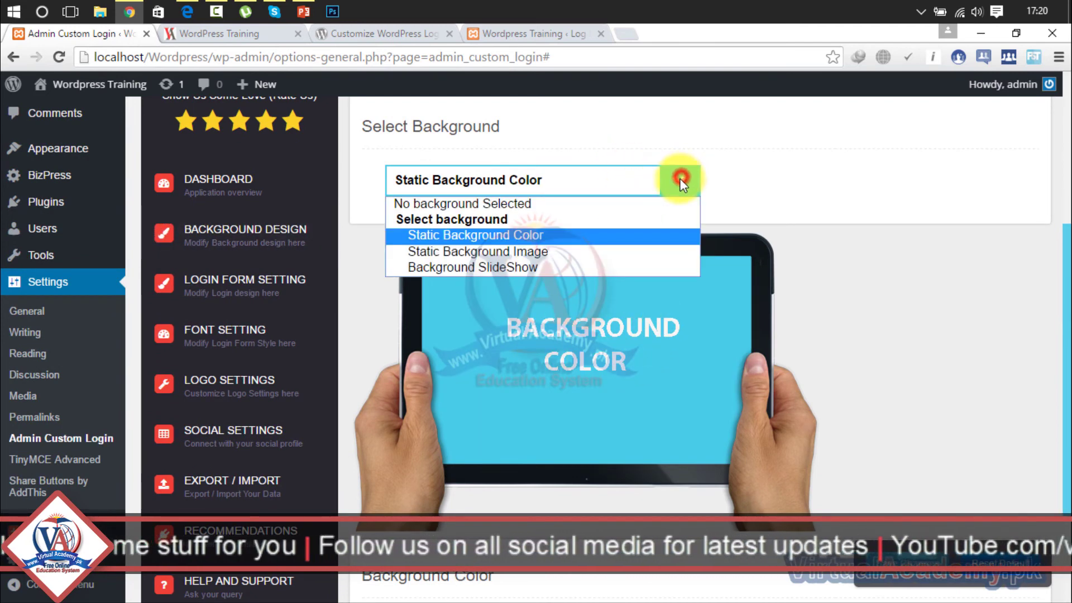
{"action": "left_click", "coordinate": [568, 253]}
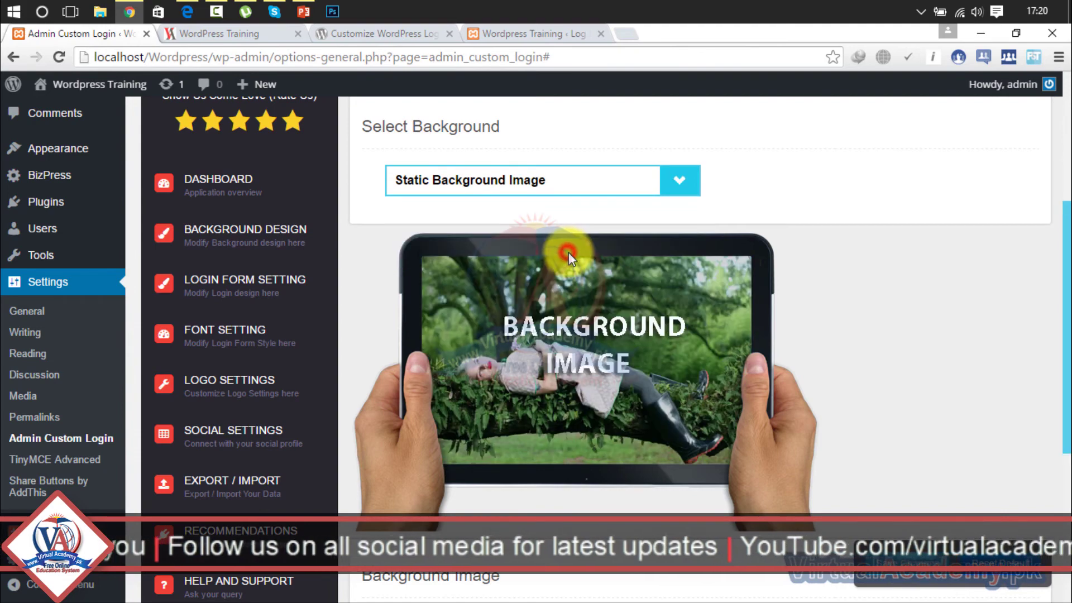
{"action": "left_click", "coordinate": [683, 178]}
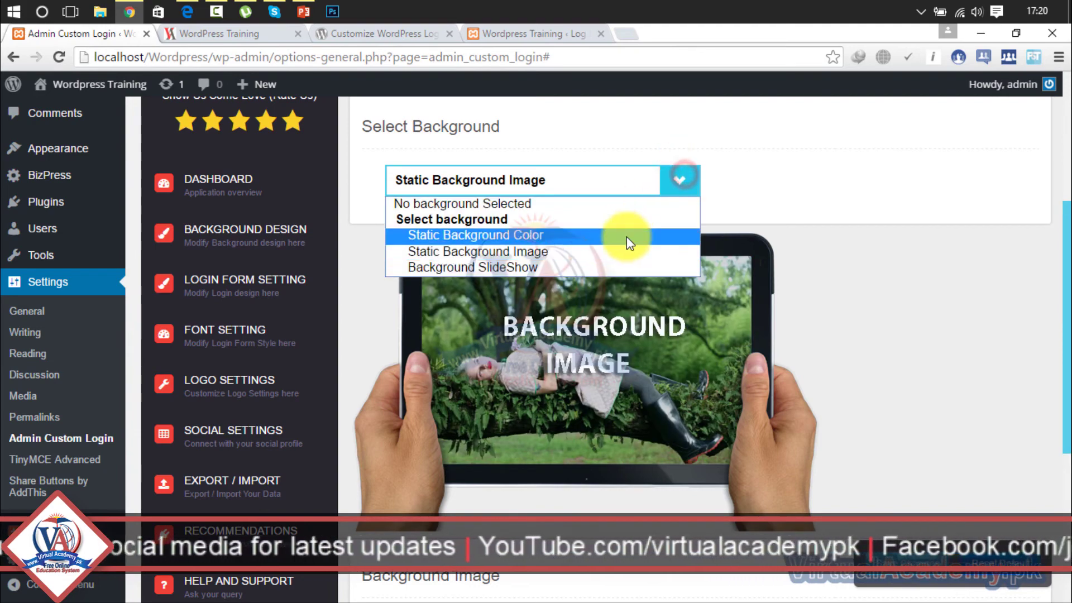
{"action": "left_click", "coordinate": [612, 269]}
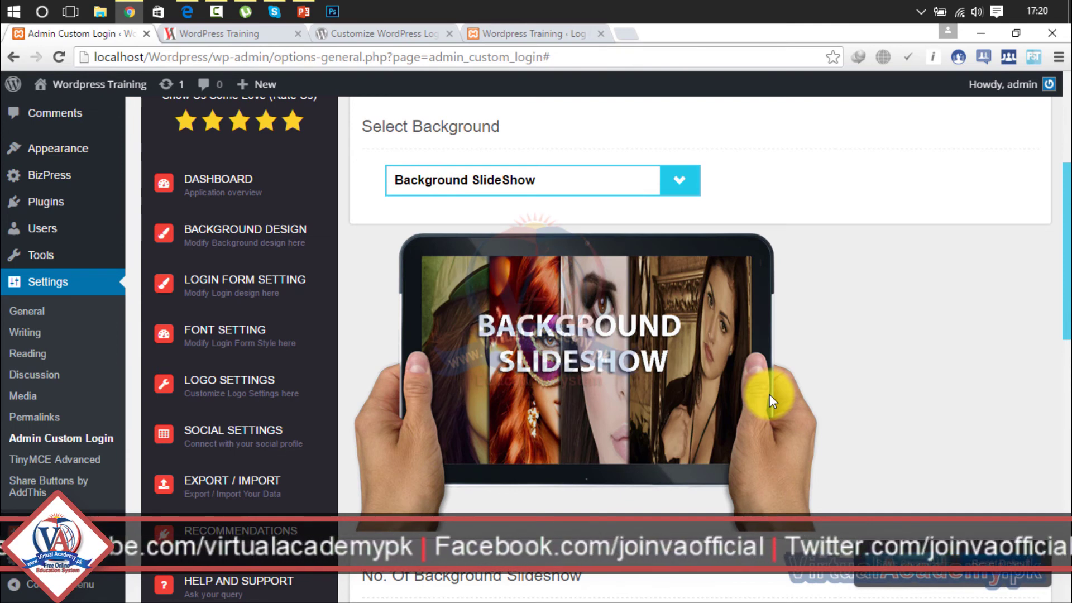
Step: Try No background Selected and then Static Background Color as the login background, and look at the Background Color setting
{"action": "left_click", "coordinate": [680, 181]}
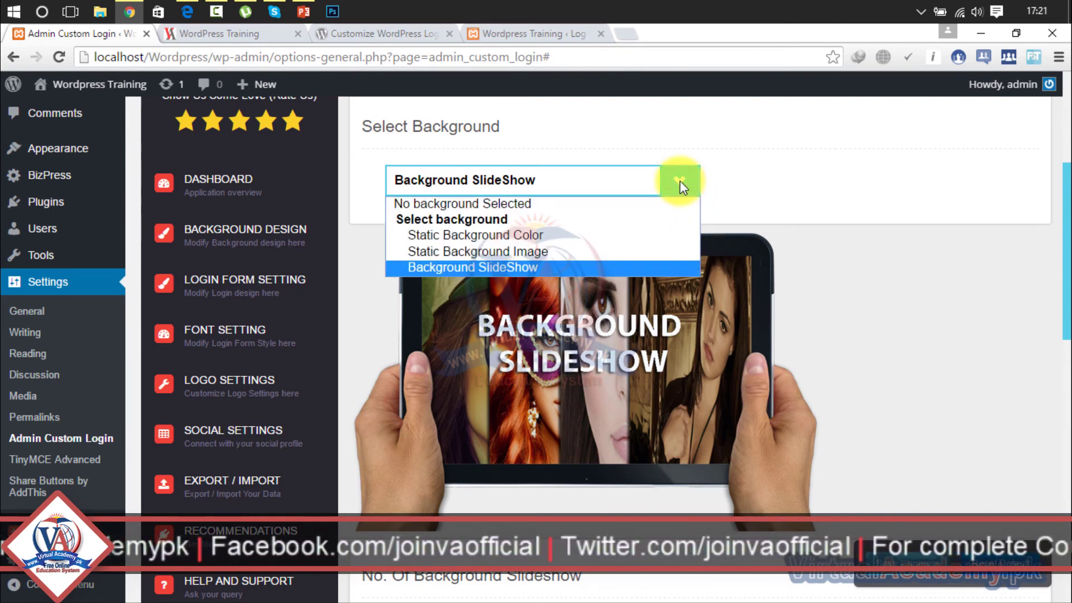
{"action": "left_click", "coordinate": [639, 207]}
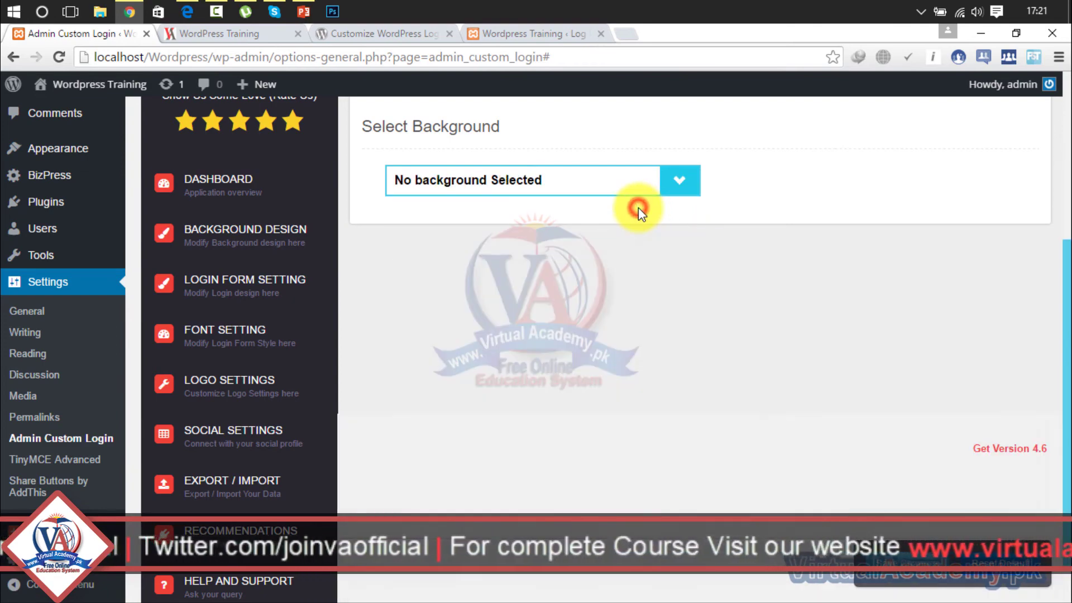
{"action": "left_click", "coordinate": [678, 184]}
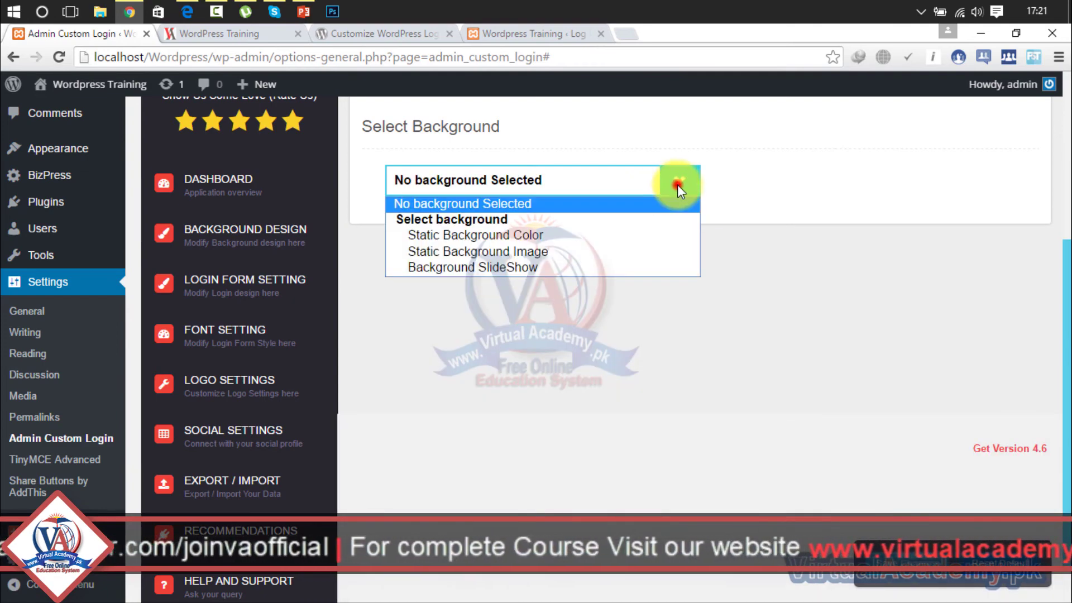
{"action": "left_click", "coordinate": [595, 232]}
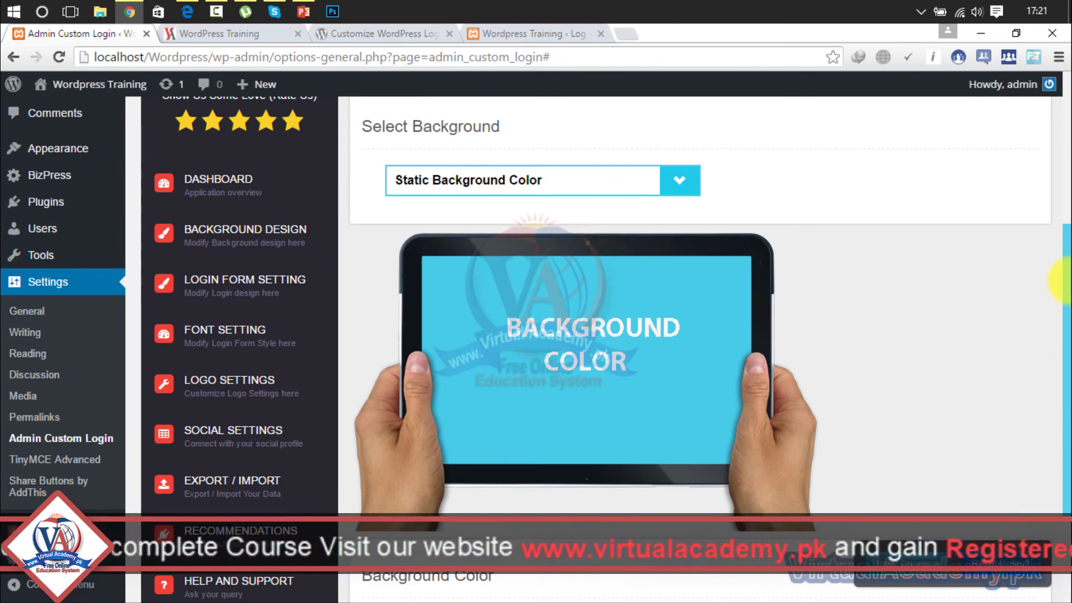
{"action": "scroll", "coordinate": [1067, 282], "scroll_direction": "down", "scroll_amount": 3}
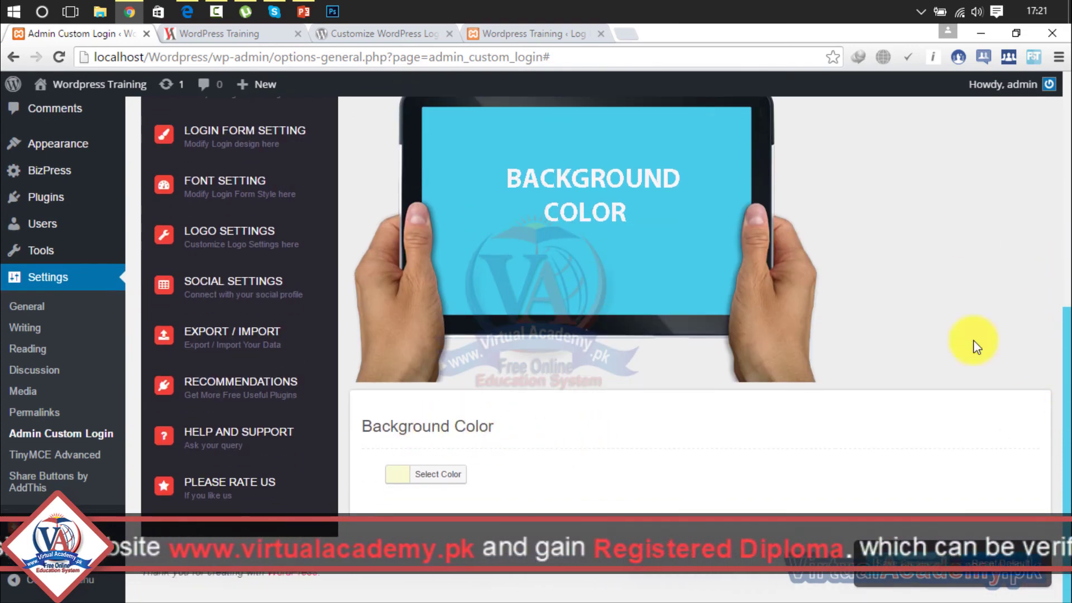
Step: Set the login page background to Static Background Image and look over its options
{"action": "left_click_drag", "start_coordinate": [1067, 417], "coordinate": [1067, 284]}
{"action": "left_click", "coordinate": [589, 241]}
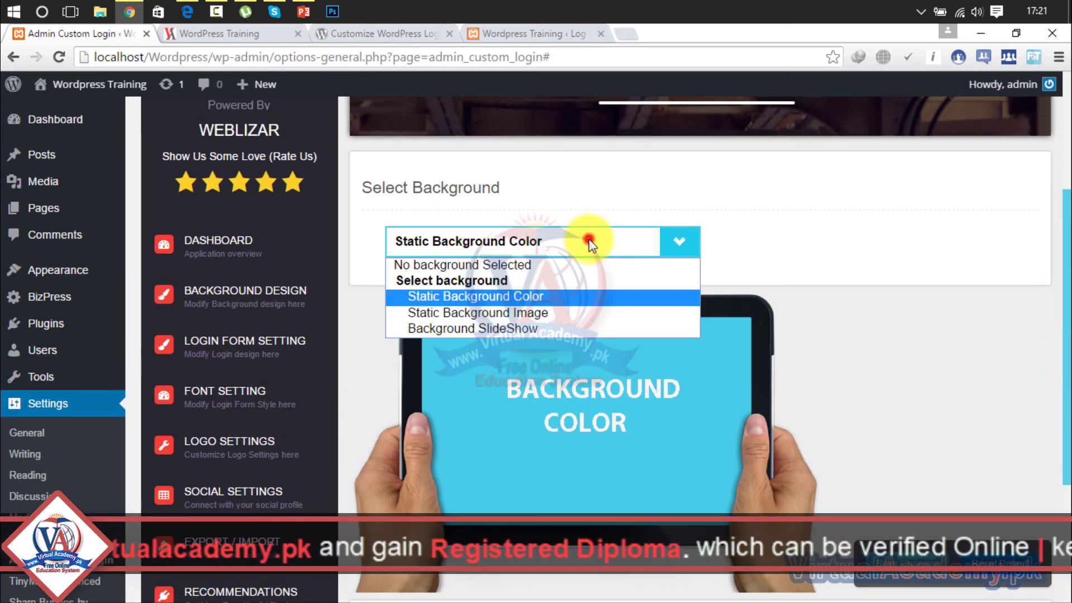
{"action": "left_click", "coordinate": [563, 314]}
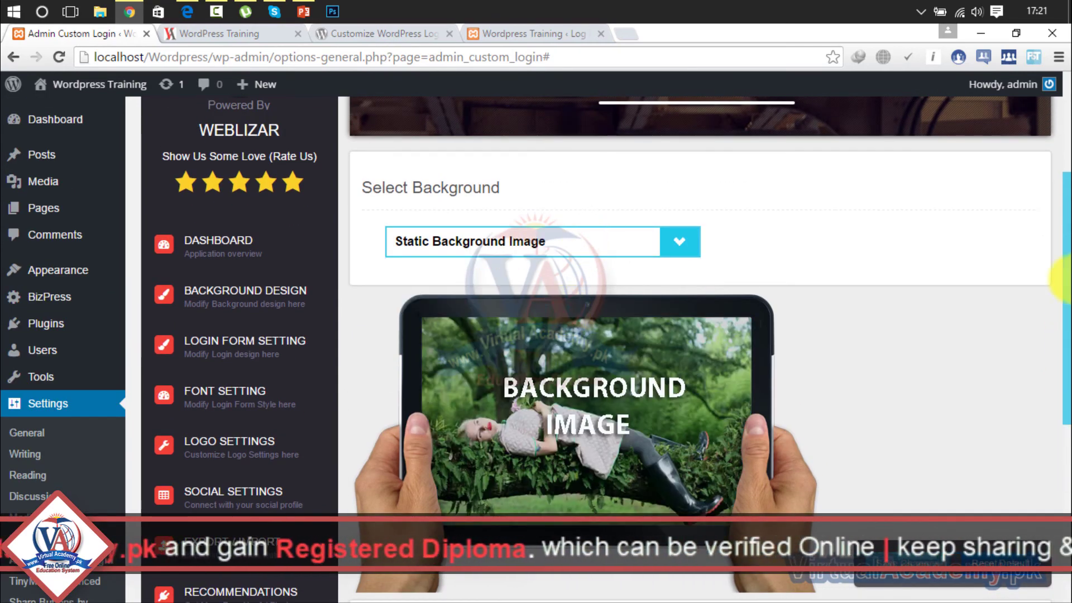
{"action": "left_click_drag", "start_coordinate": [1066, 312], "coordinate": [1068, 349]}
{"action": "scroll", "coordinate": [1064, 349], "scroll_direction": "down", "scroll_amount": 3}
{"action": "scroll", "coordinate": [898, 258], "scroll_direction": "up", "scroll_amount": 6}
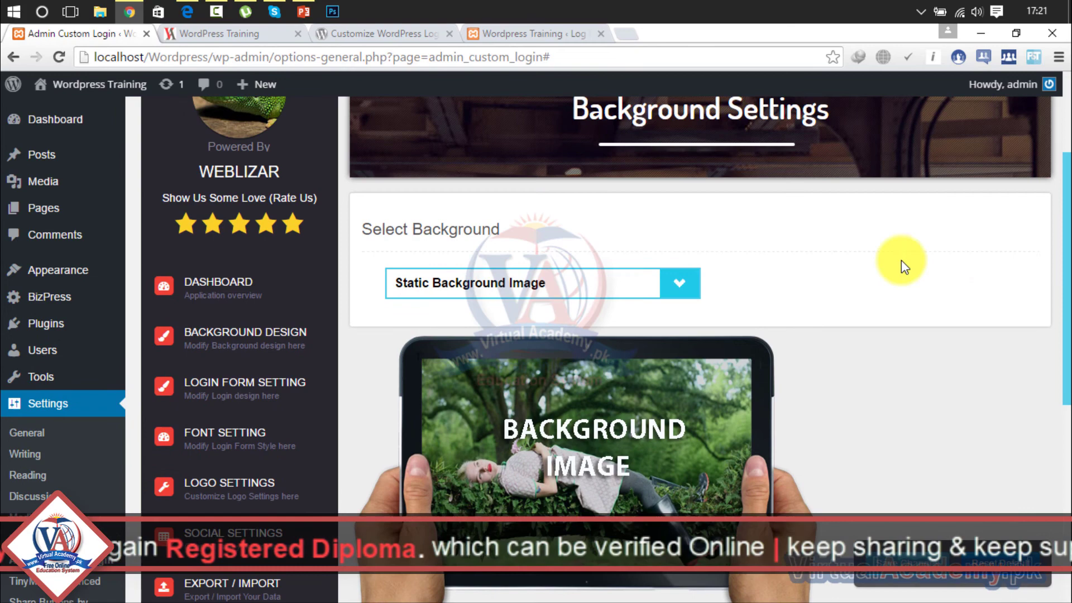
Step: Open the Login Form Setting section and look over its form position and background options
{"action": "left_click", "coordinate": [248, 385]}
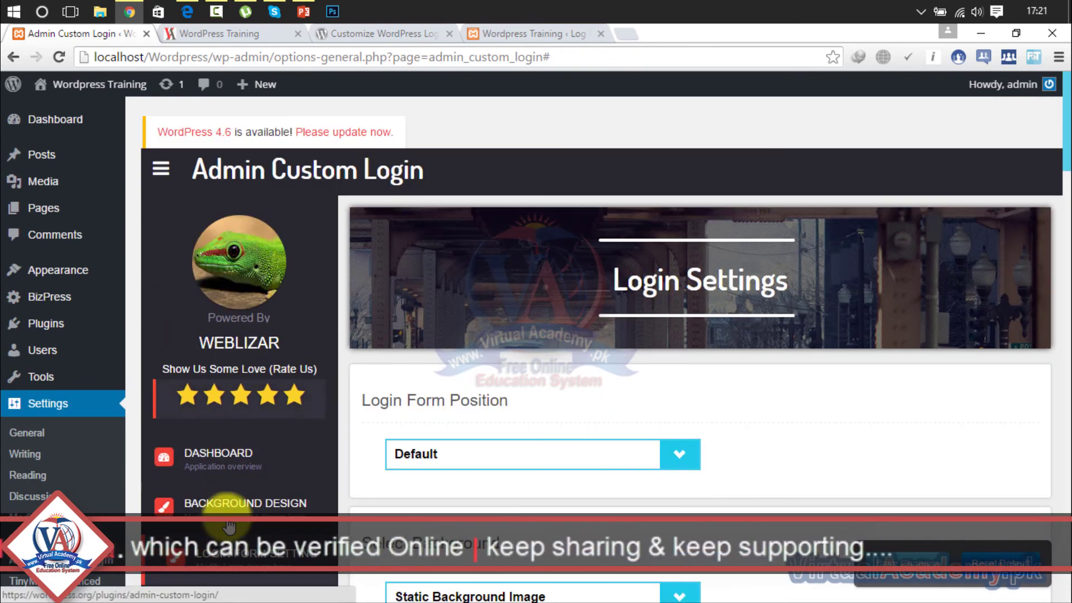
{"action": "scroll", "coordinate": [1063, 168], "scroll_direction": "down", "scroll_amount": 2}
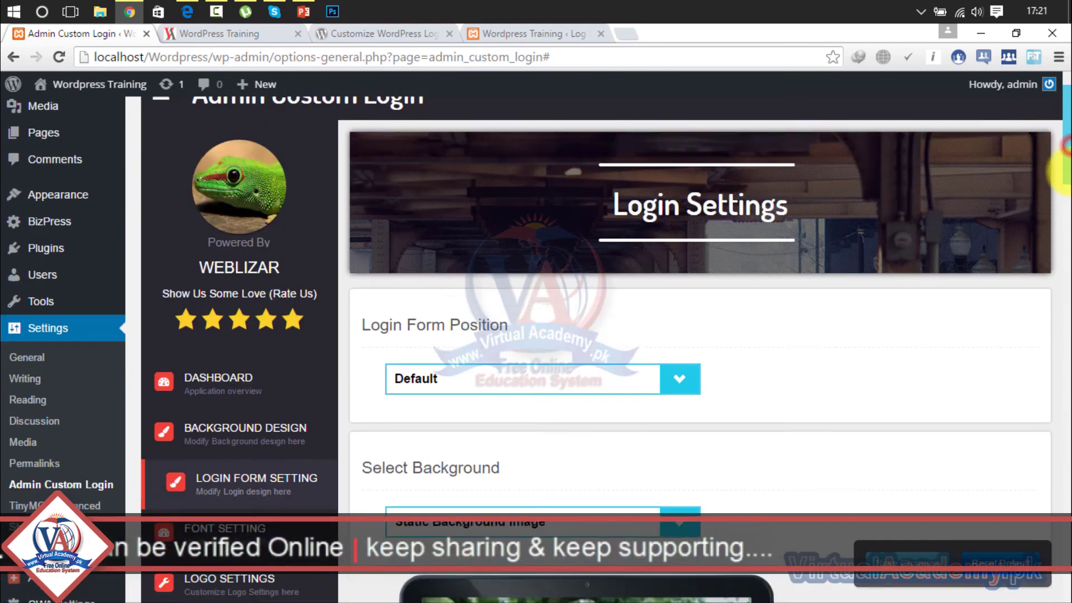
{"action": "scroll", "coordinate": [1064, 168], "scroll_direction": "down", "scroll_amount": 12}
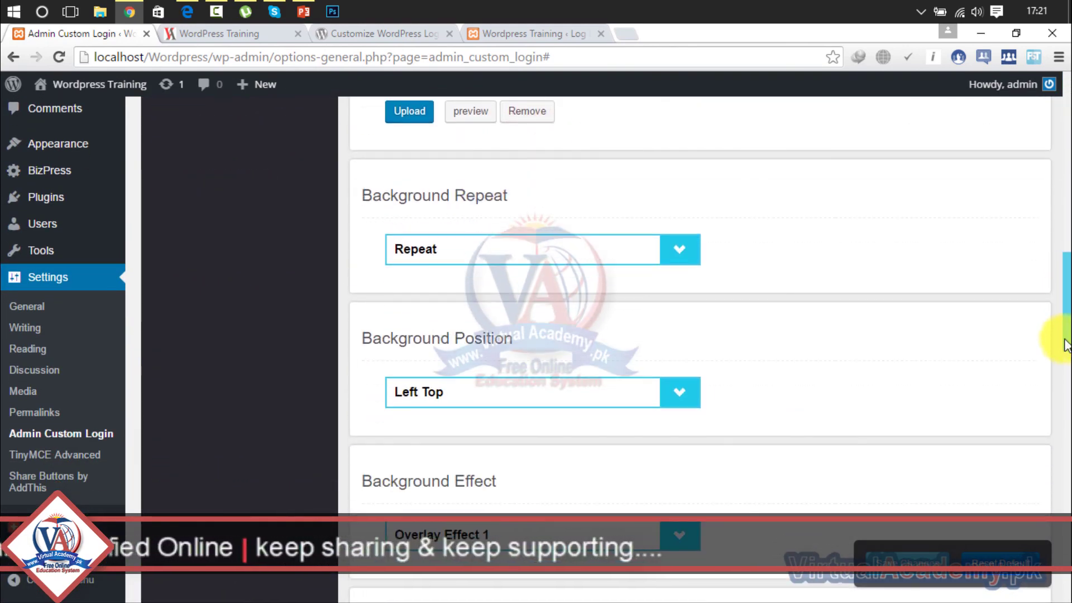
{"action": "left_click_drag", "start_coordinate": [1067, 345], "coordinate": [1062, 142]}
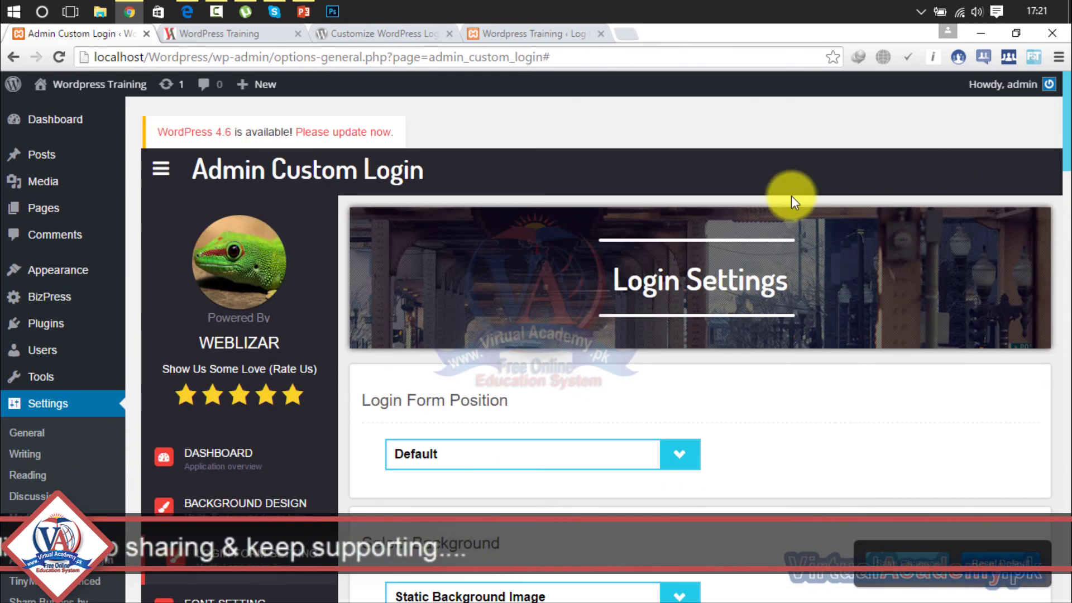